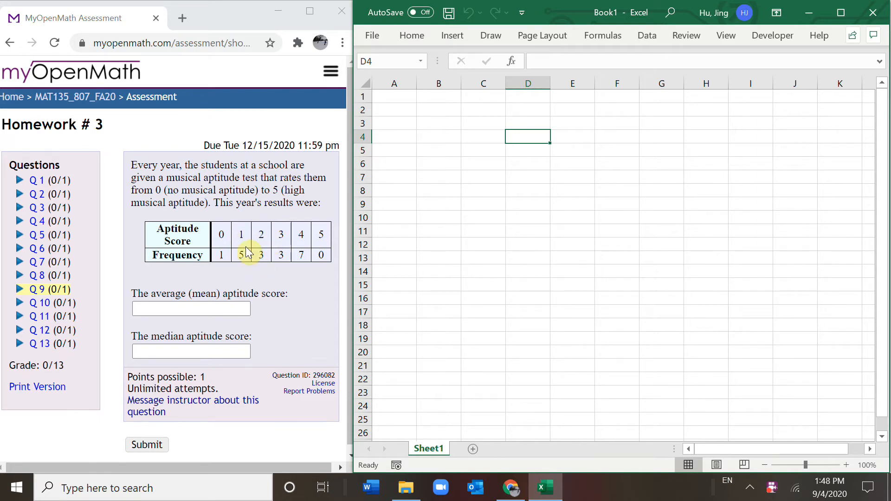
- Calculate the mean aptitude score in cell C15 with the formula =(0*1+1*5+2*3+3*3+4*7)/(1+5+3+3+7)
left_click(476, 284)
type("=")
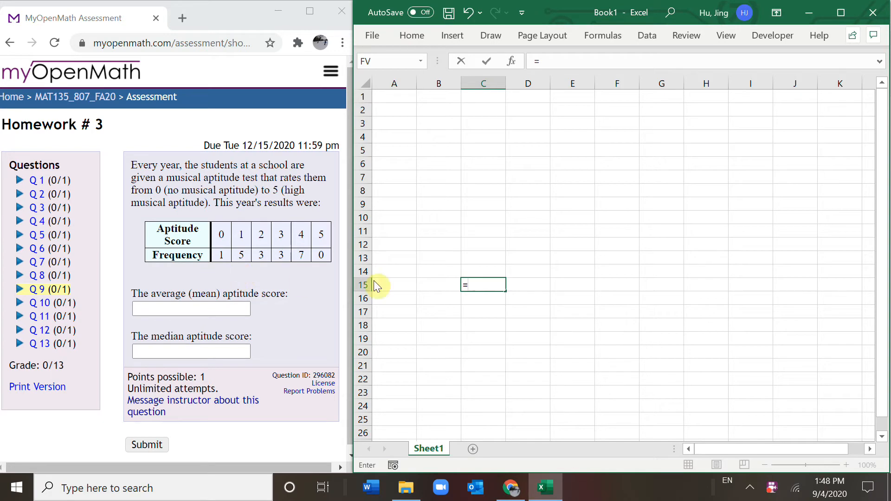
type("(0*1+1*5+2*3+3*3+4*7)/(1+")
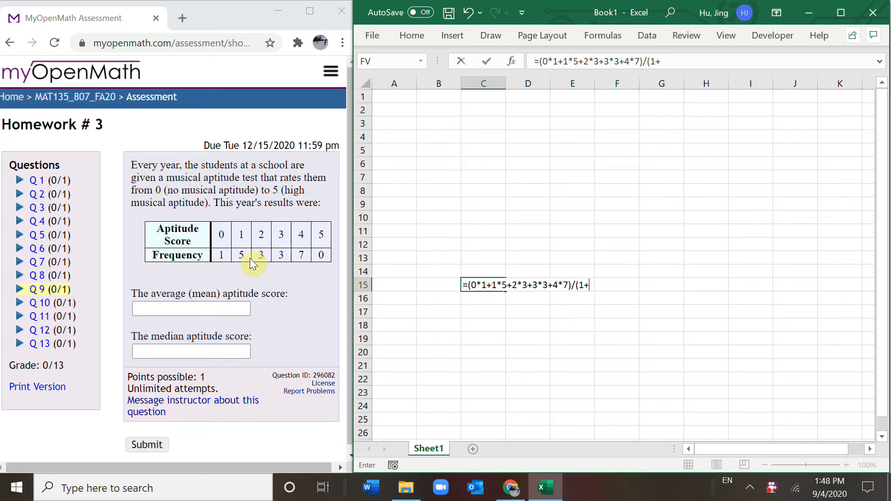
type("5+3+3+7")
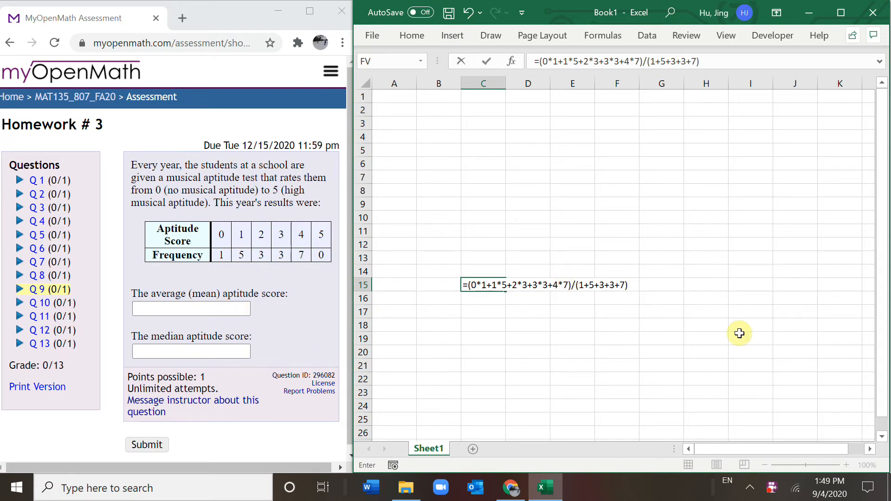
key("Return")
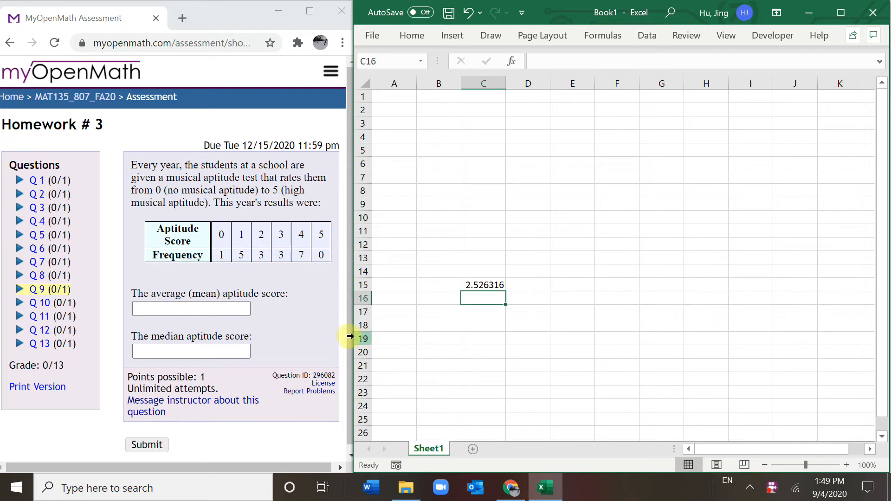
- Copy the calculated mean from cell C15 into question 9's average aptitude score answer in MyOpenMath
right_click(485, 284)
left_click(551, 105)
left_click(190, 308)
key("ctrl+v")
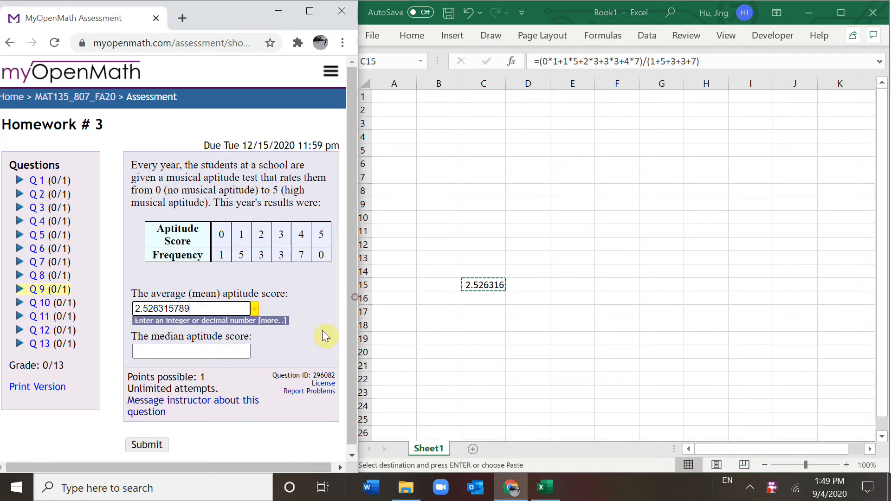
- Back in Excel, list the lowest aptitude scores in row 17: 0 in C17 and 1 in each of D17 to H17
left_click(246, 351)
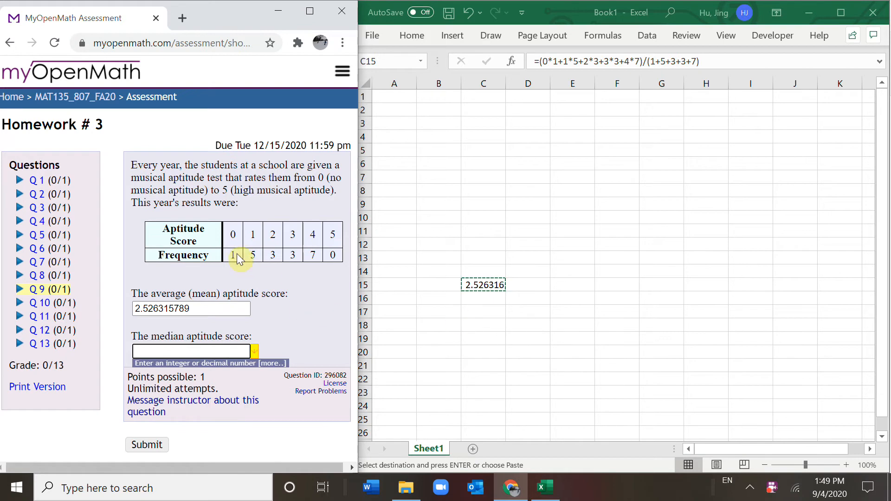
left_click(731, 465)
double_click(486, 285)
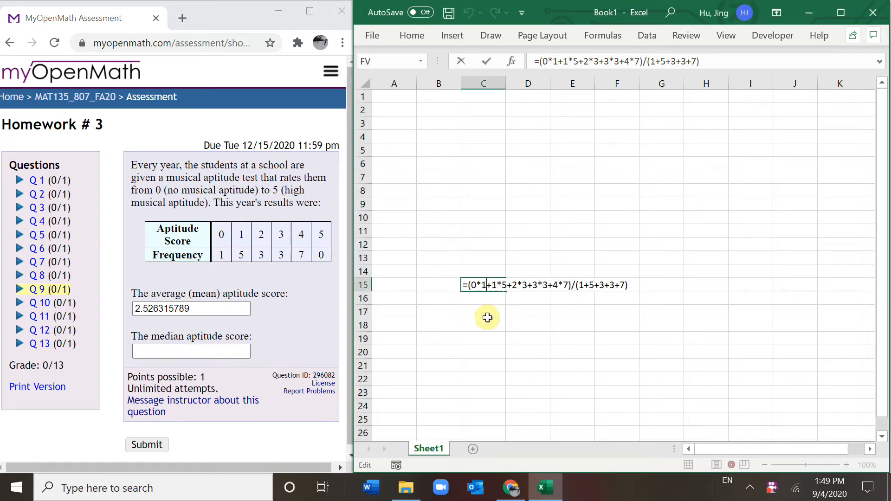
left_click(487, 317)
type("0")
left_click(517, 316)
type("1")
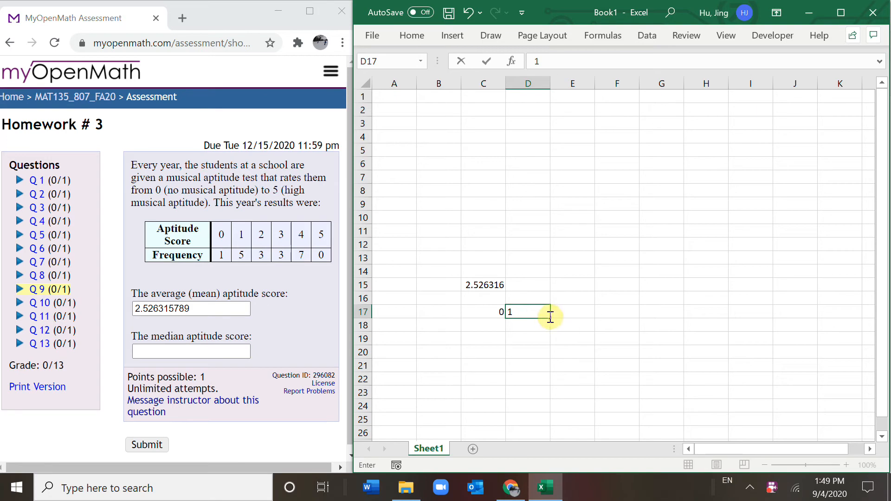
left_click_drag(550, 319, 706, 315)
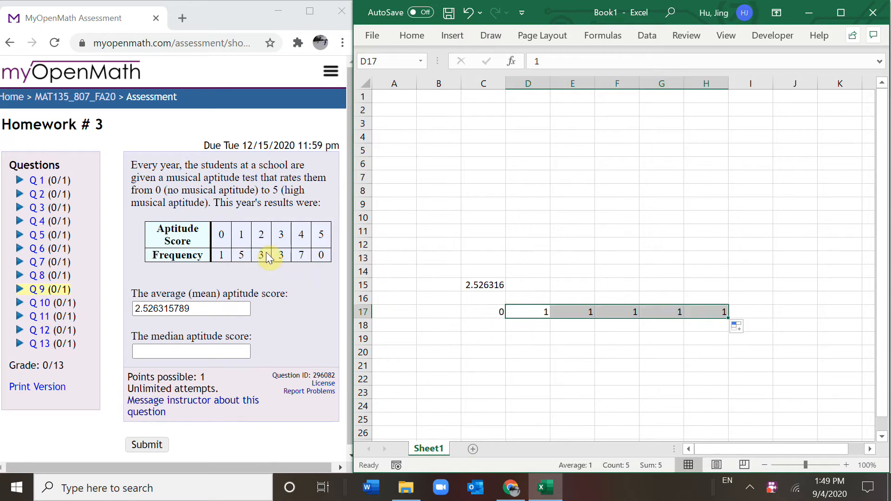
- List the middle aptitude scores in row 18: 2 in C18 to E18 and 3 in F18 to H18
left_click(490, 328)
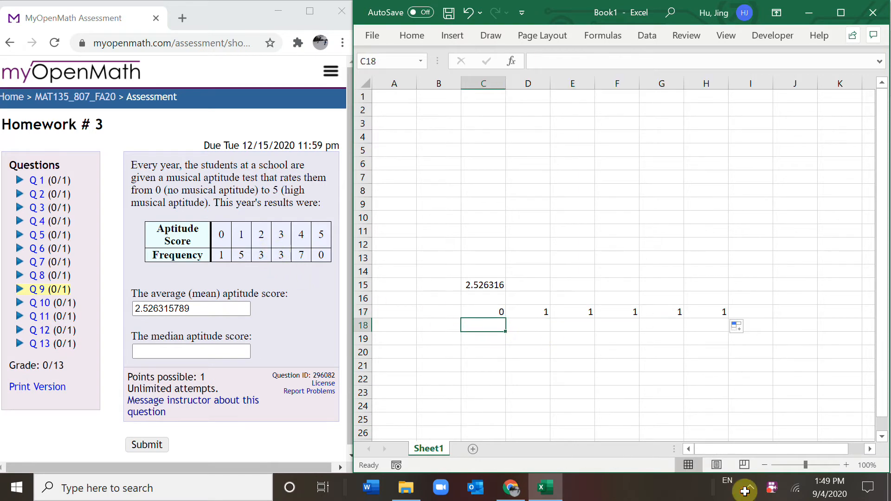
type("2")
left_click_drag(505, 331, 576, 327)
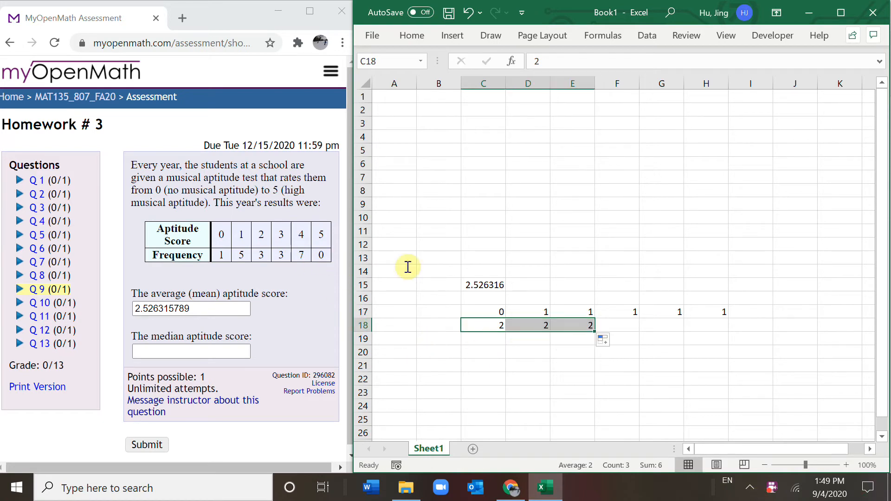
left_click(606, 325)
type("3")
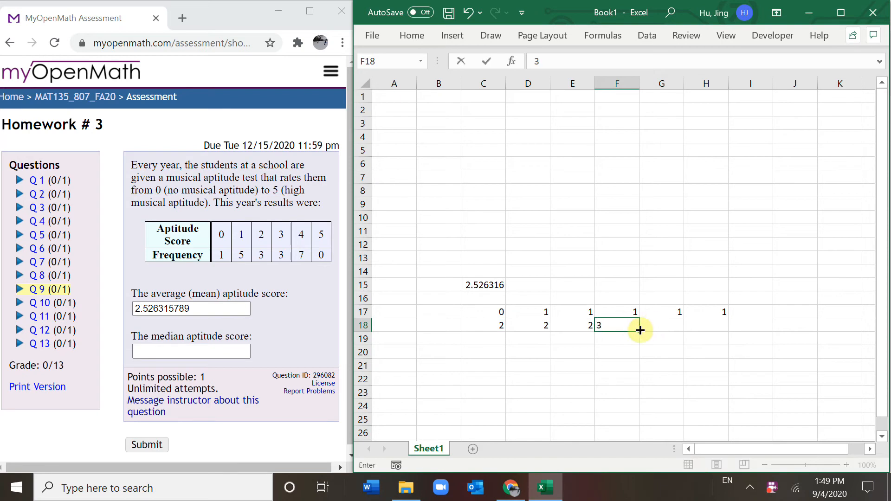
left_click_drag(639, 331, 719, 332)
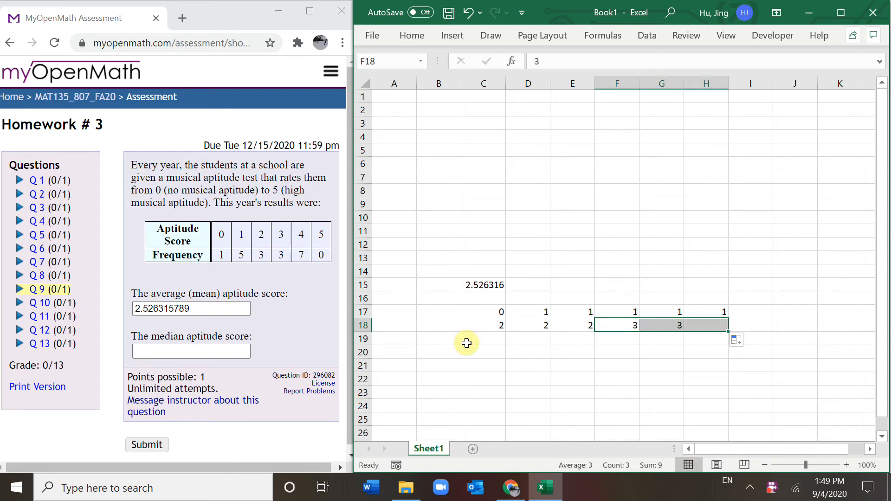
- Fill cells C19 to I19 with the aptitude score 4
left_click(490, 338)
type("4")
left_click_drag(506, 345, 764, 345)
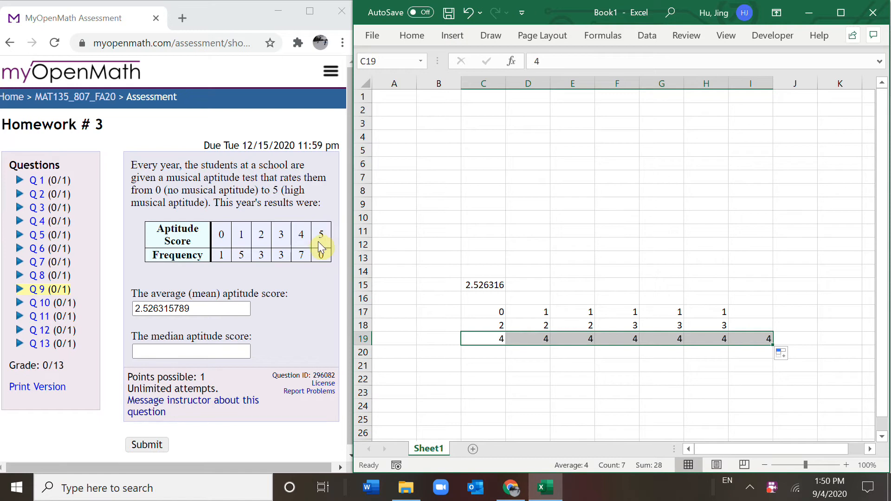
- Calculate the median of the listed scores in C17:I19 with a MEDIAN formula in cell D21
left_click(523, 366)
type("=MEDIAN(")
left_click_drag(492, 312, 768, 341)
key("Return")
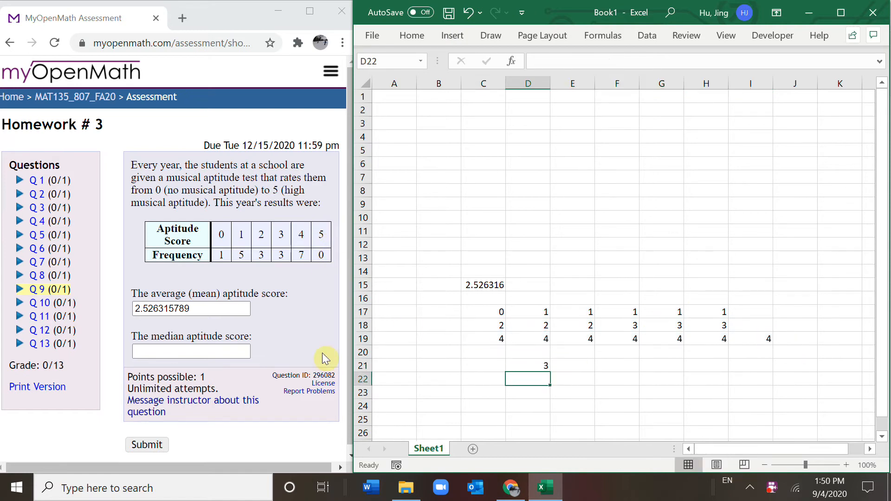
- Answer 3 for the median aptitude score in MyOpenMath and submit question 9
left_click(245, 351)
type("3")
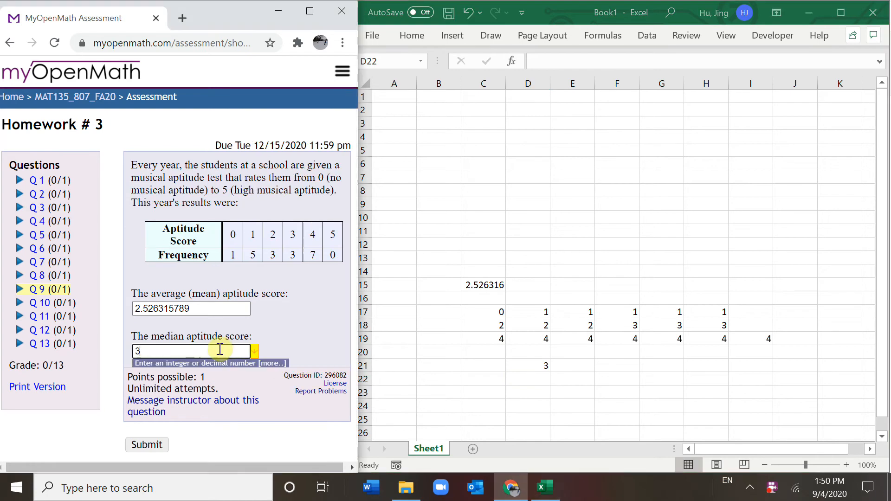
left_click(147, 445)
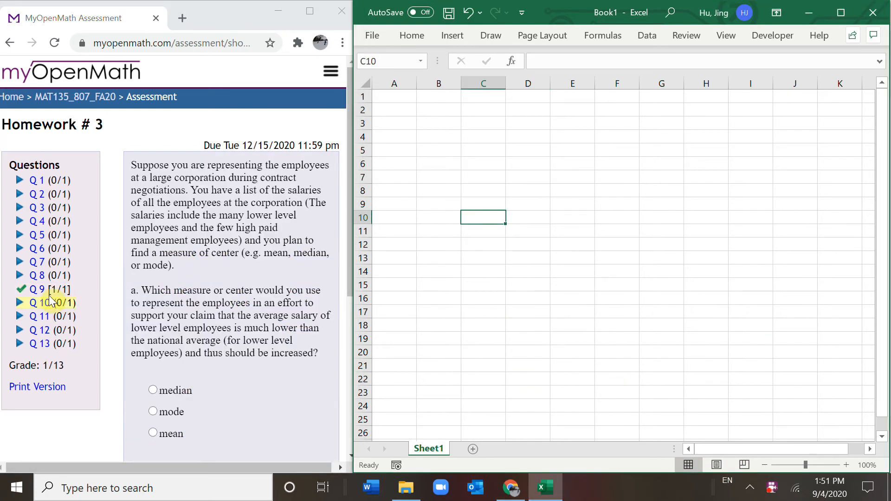
- Look over both parts of question 10 without answering, and open question 11
scroll(233, 351, "down", 5)
left_click(187, 247)
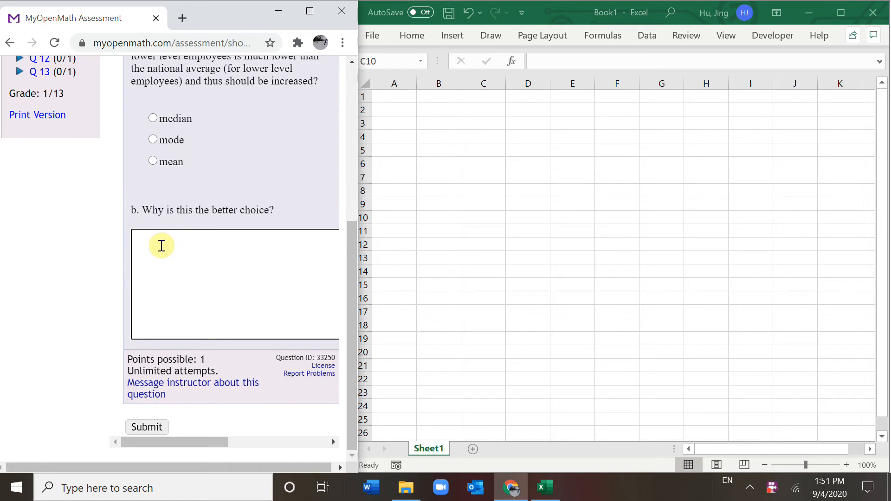
scroll(302, 322, "up", 3)
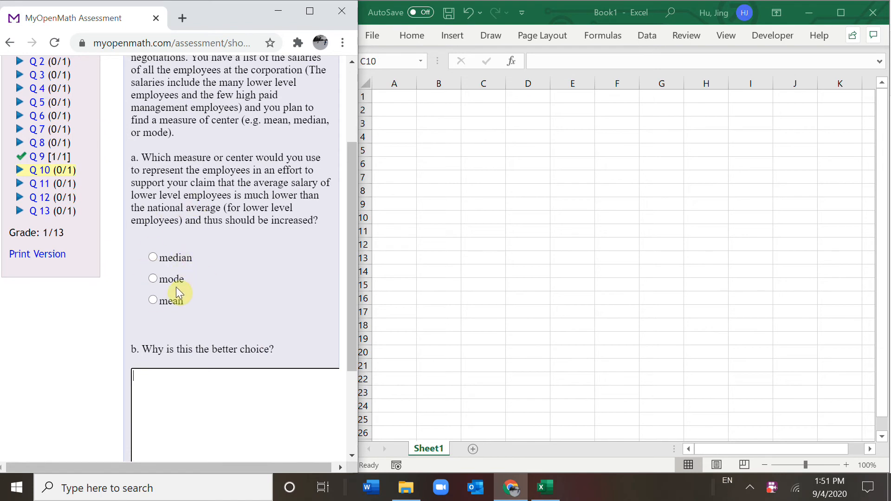
left_click(39, 184)
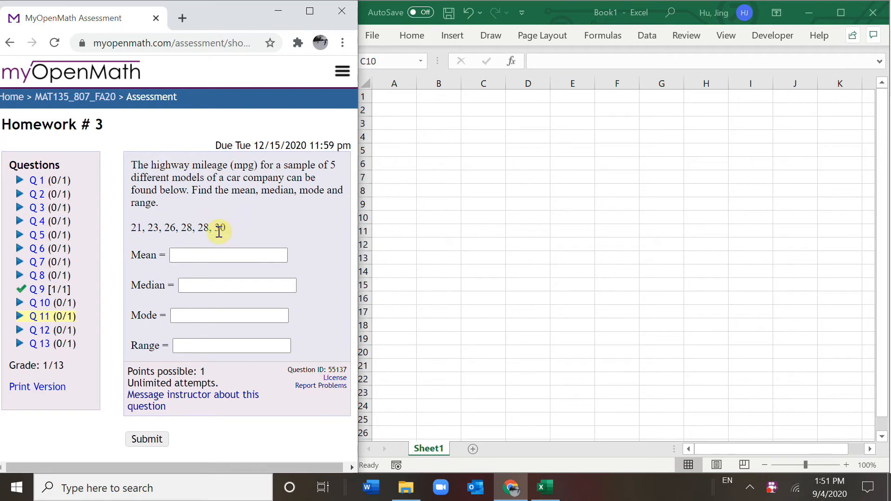
- Calculate the mean mileage in Excel cell C10 by dividing the sum 21+23+26+28+28+30 by the number of values
left_click(205, 255)
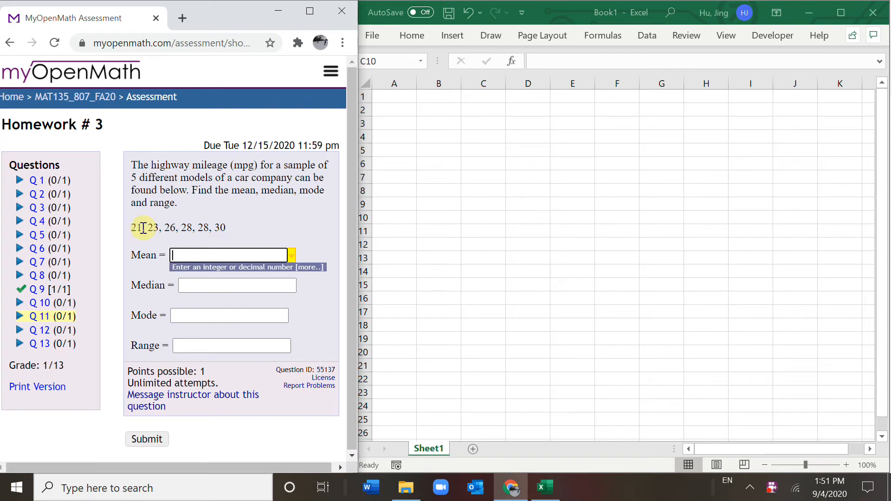
left_click(702, 319)
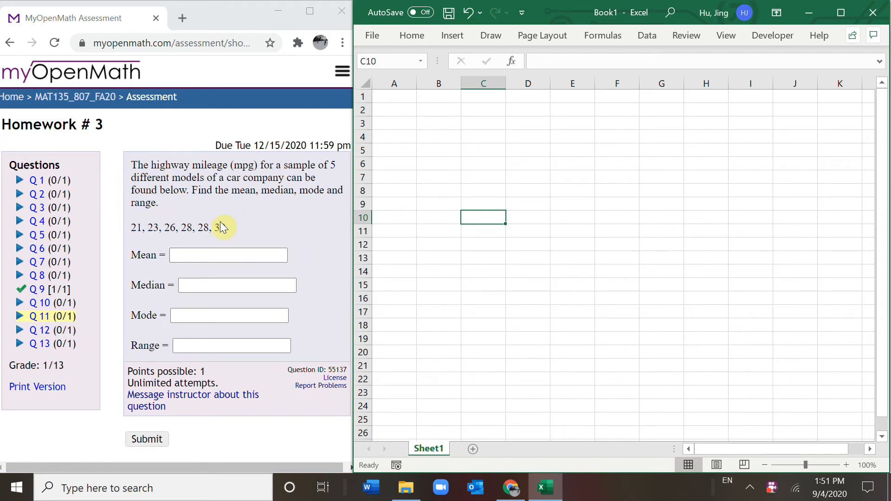
left_click_drag(132, 228, 224, 228)
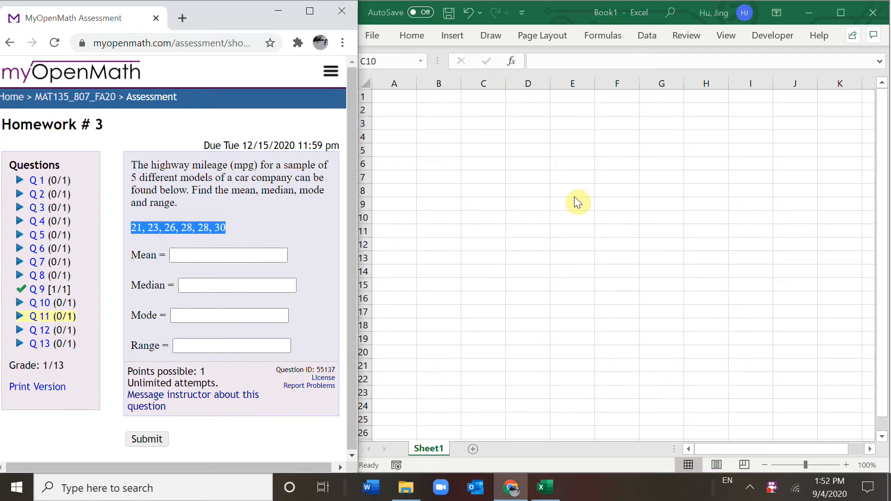
left_click(272, 254)
left_click(516, 239)
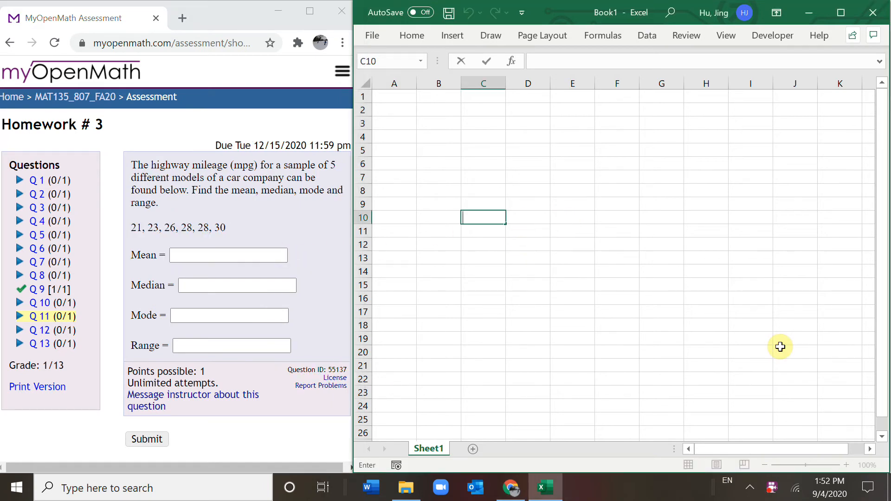
type("=")
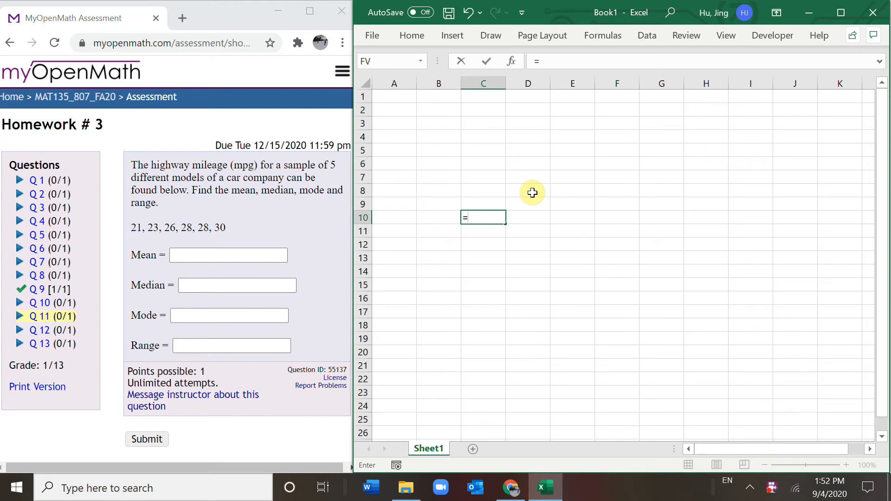
type("(21+23+26+28+28+30)/")
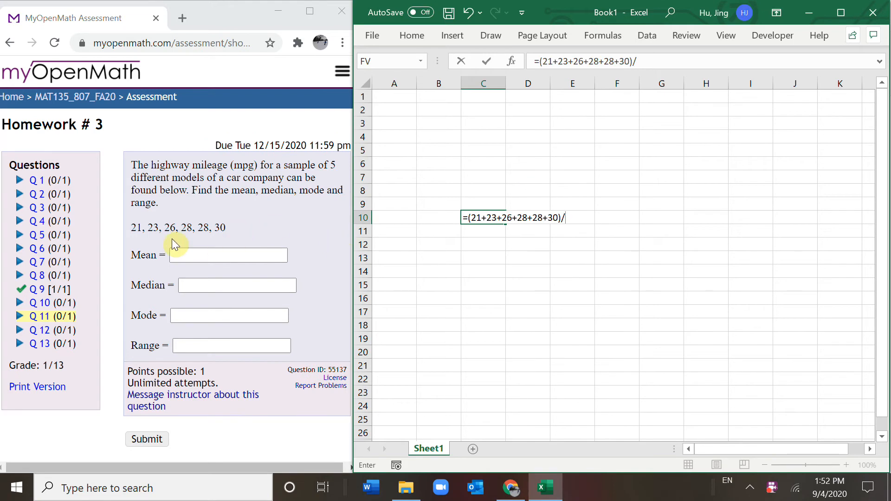
key("Return")
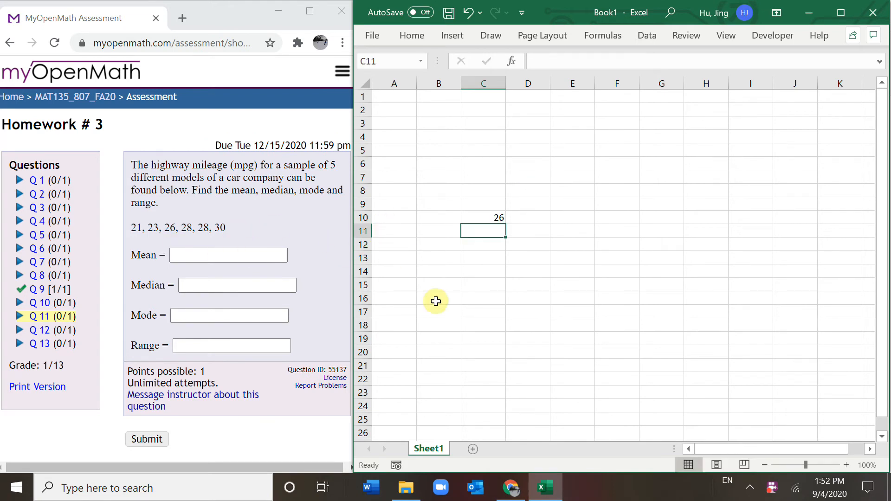
- Calculate the median mileage in cell C11 from the two middle values with the formula =(26+28)/2
left_click(190, 287)
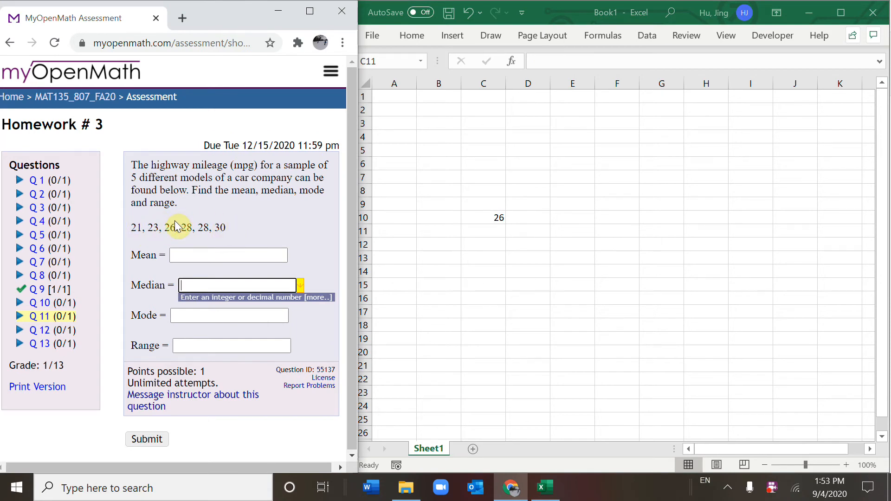
left_click_drag(164, 228, 192, 227)
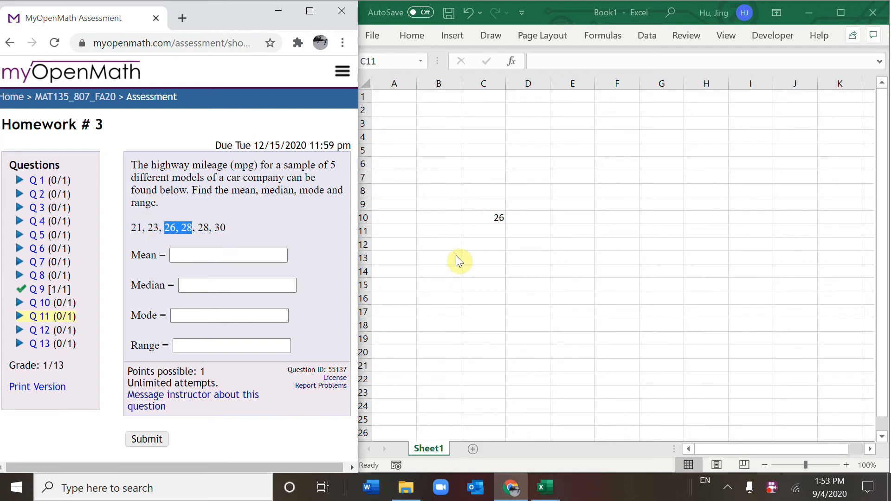
left_click(730, 353)
type("=")
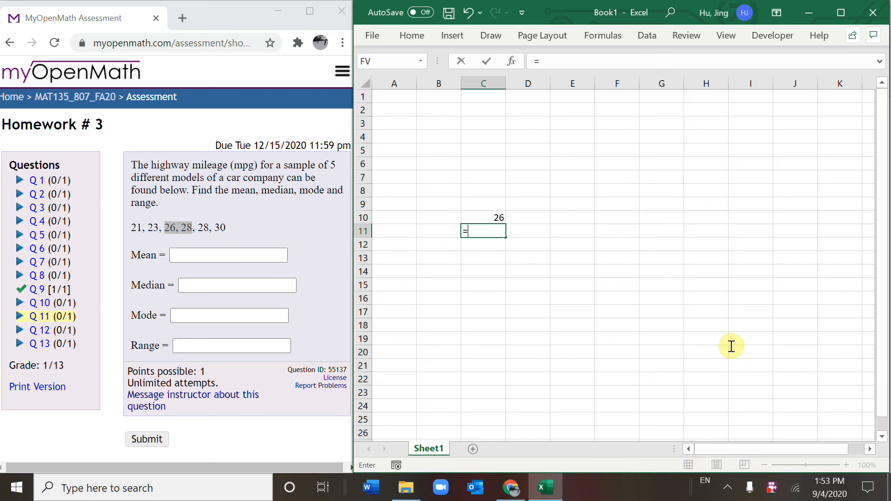
type("(26+28)/2")
key("Return")
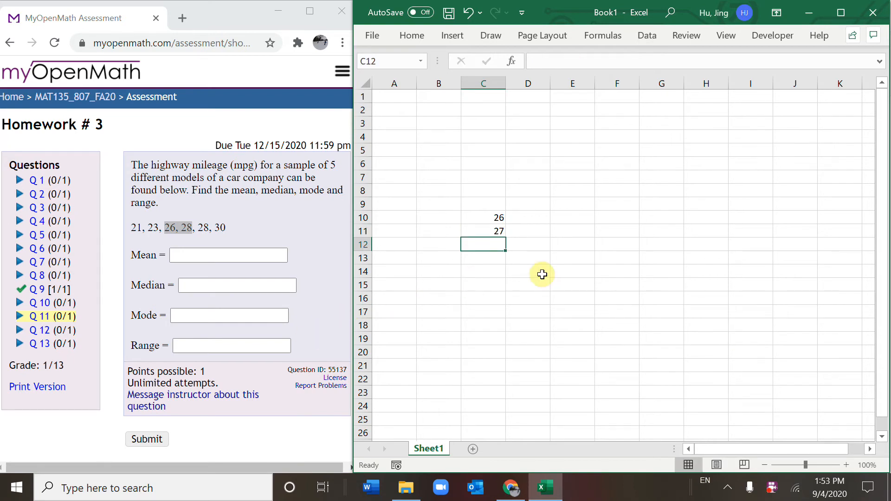
- Enter 27 as the median and 26 as the mean for question 11 in MyOpenMath
key("alt+Tab")
type("27")
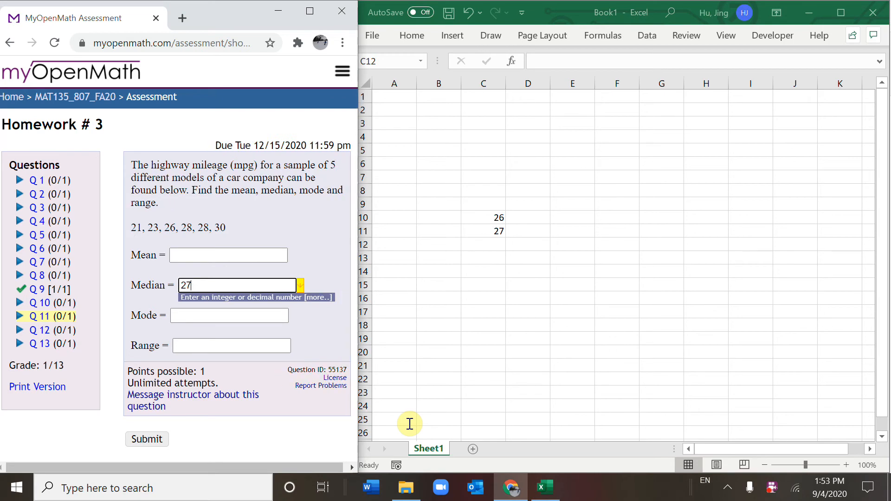
left_click(208, 255)
type("26")
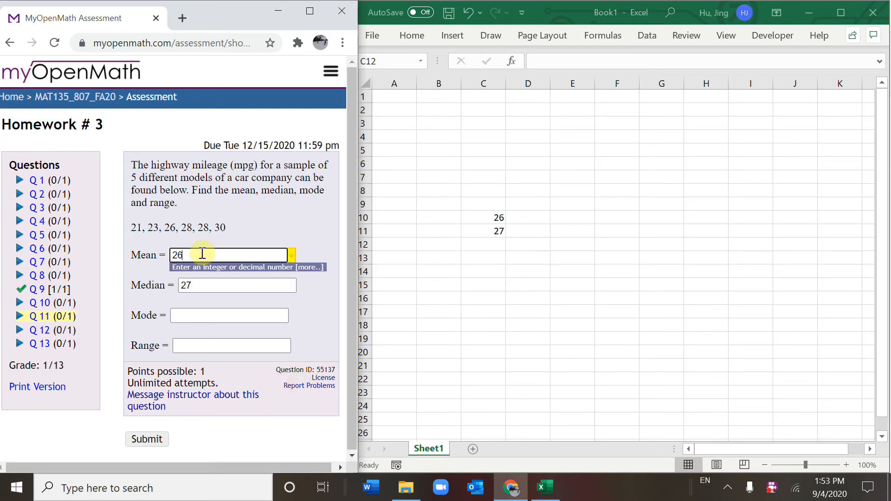
- Find the most frequent mileage in question 11's data in MyOpenMath and enter 28 as the mode
key("alt+Tab")
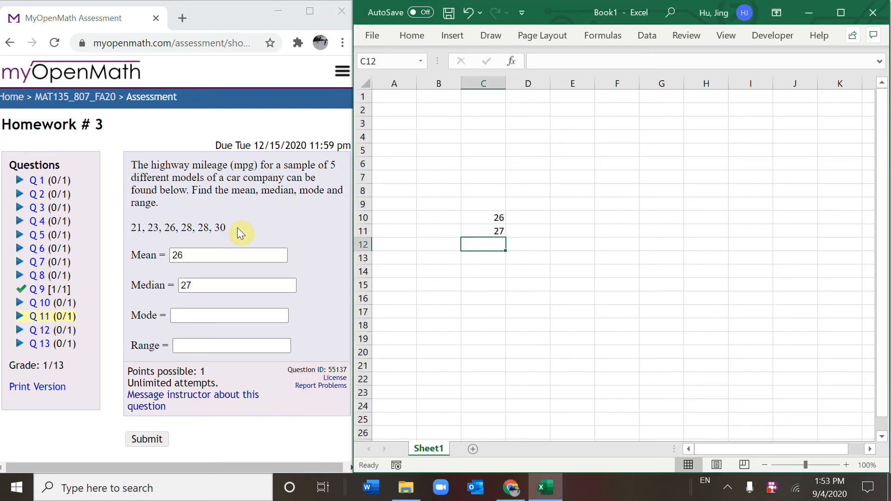
double_click(217, 228)
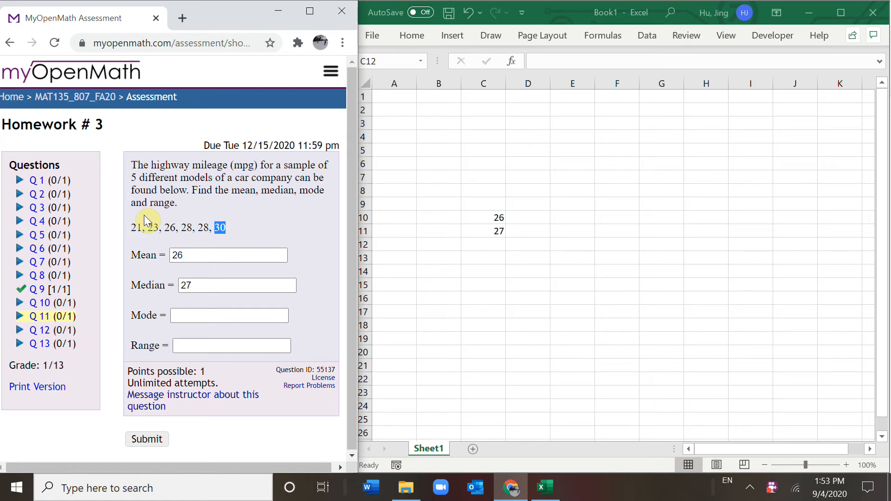
double_click(186, 227)
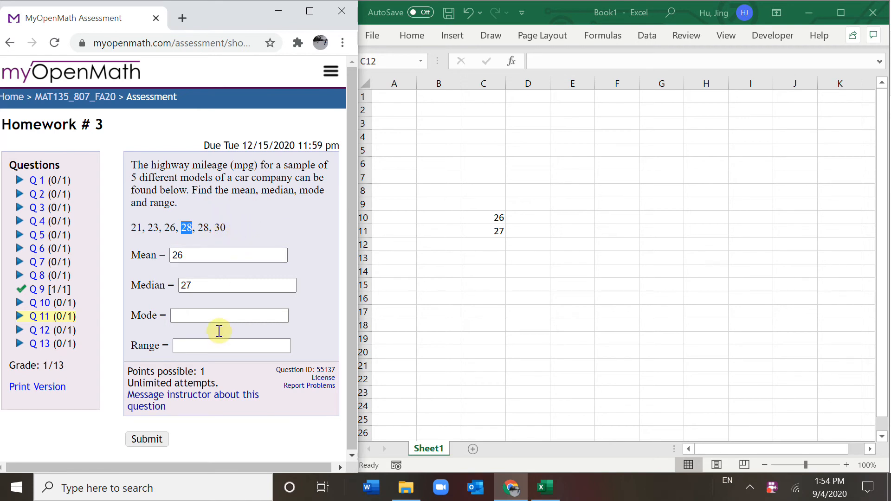
left_click(248, 316)
left_click_drag(181, 228, 193, 226)
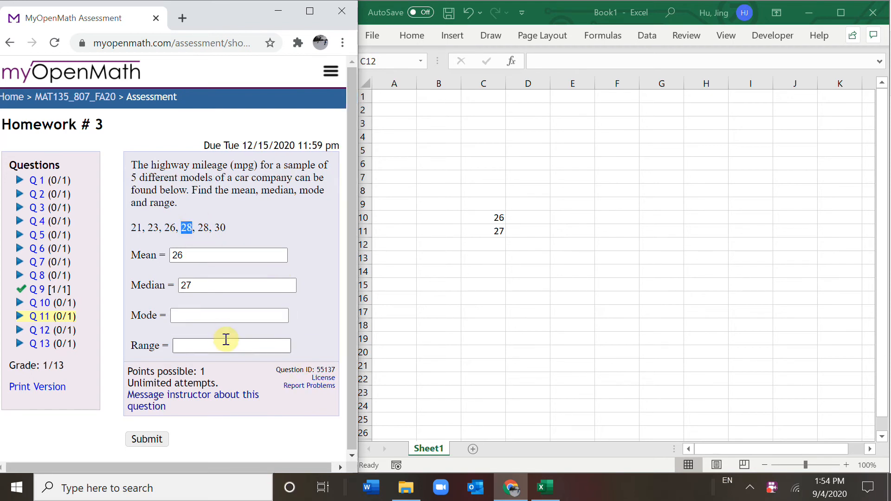
left_click(196, 314)
type("28")
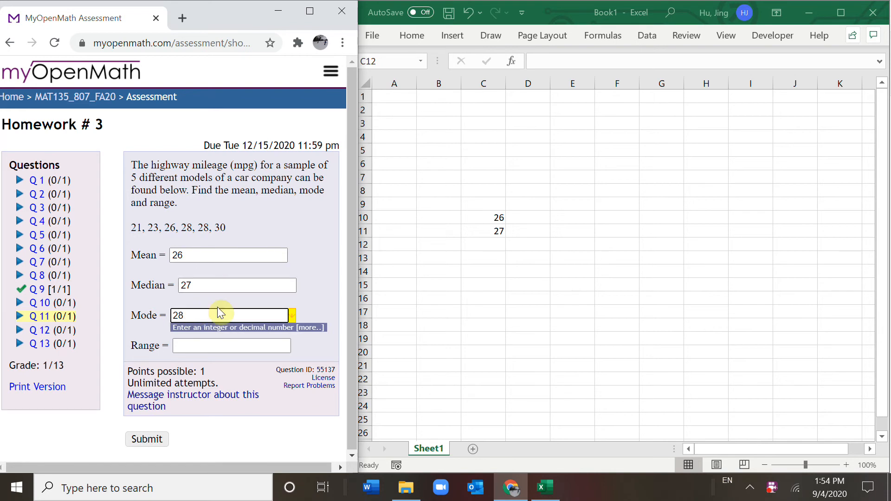
- Enter 9 as the range, submit question 11 and open question 12
left_click(191, 343)
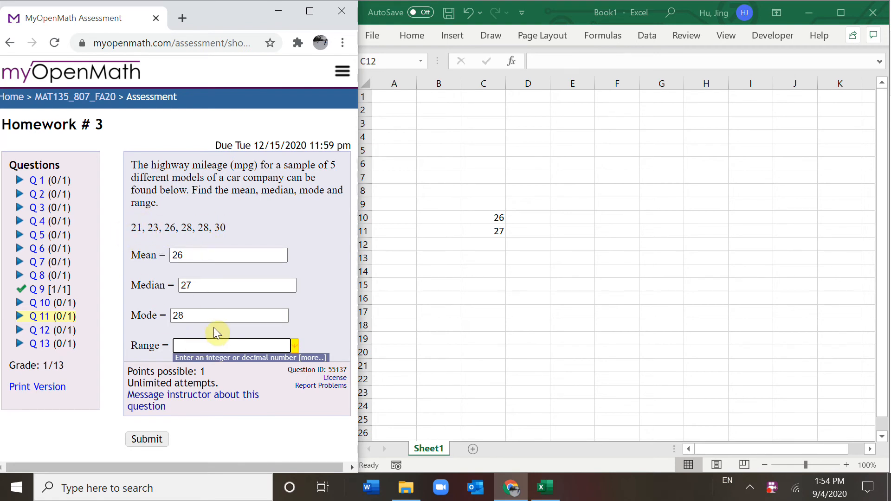
type("9")
left_click(147, 439)
left_click(44, 331)
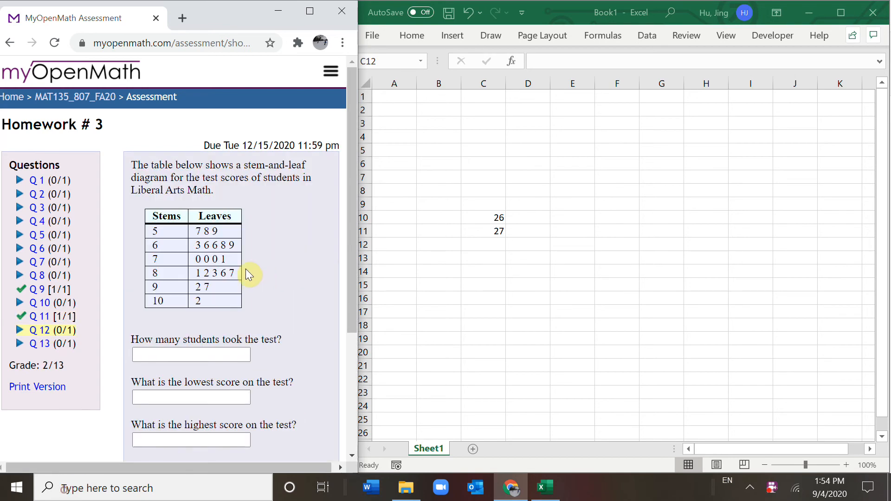
- From the stem-and-leaf diagram, enter 20 students, 57 as the lowest score and 102 as the highest score
left_click(174, 353)
left_click(190, 352)
type("20")
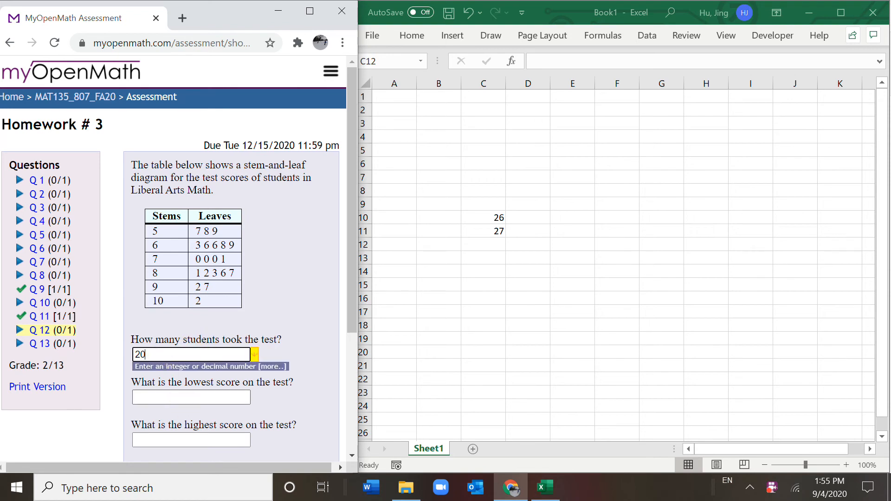
left_click(183, 397)
type("57")
scroll(244, 283, "down", 3)
left_click(206, 300)
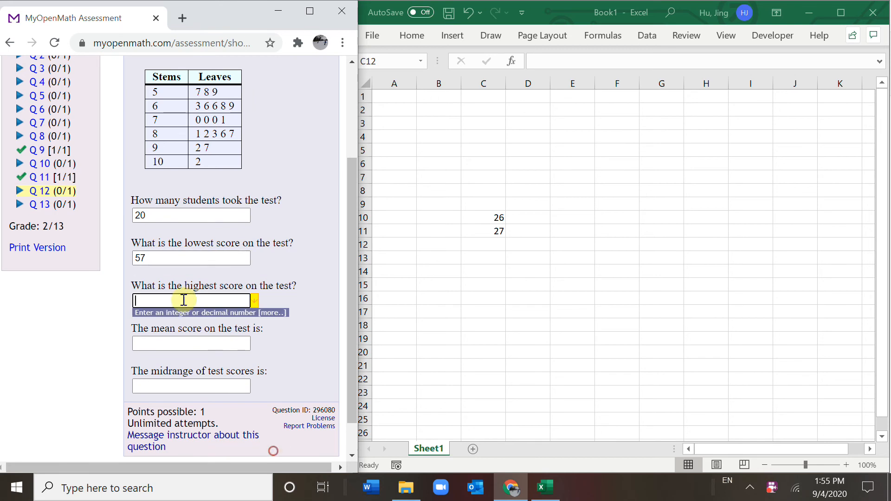
type("102")
- Calculate the mean of all stem-and-leaf scores in Excel cell D13 by dividing their sum by 20, and enter 74.85 as question 12's mean
left_click(181, 343)
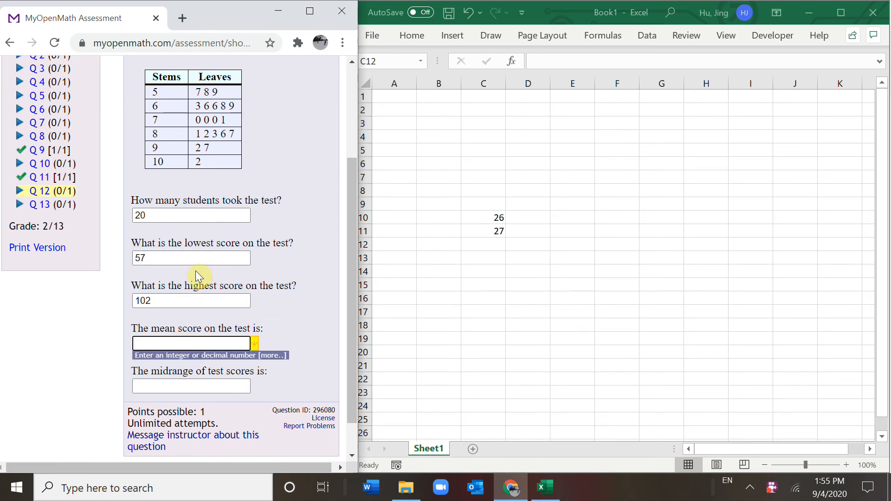
left_click(528, 258)
type("=(")
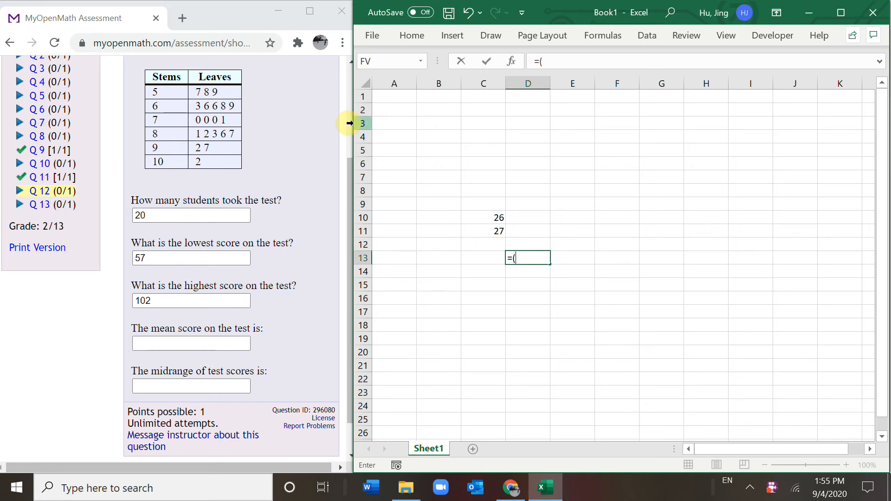
type("57+58+59+")
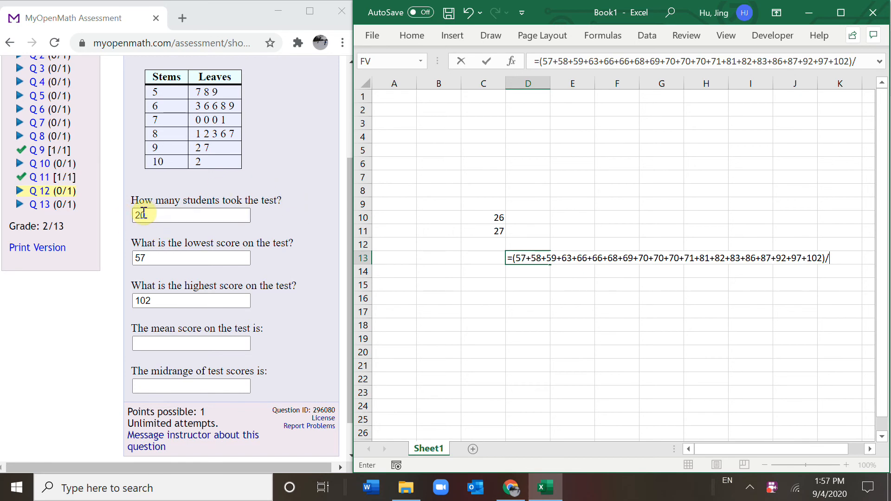
key("Return")
left_click(158, 343)
type("74.85")
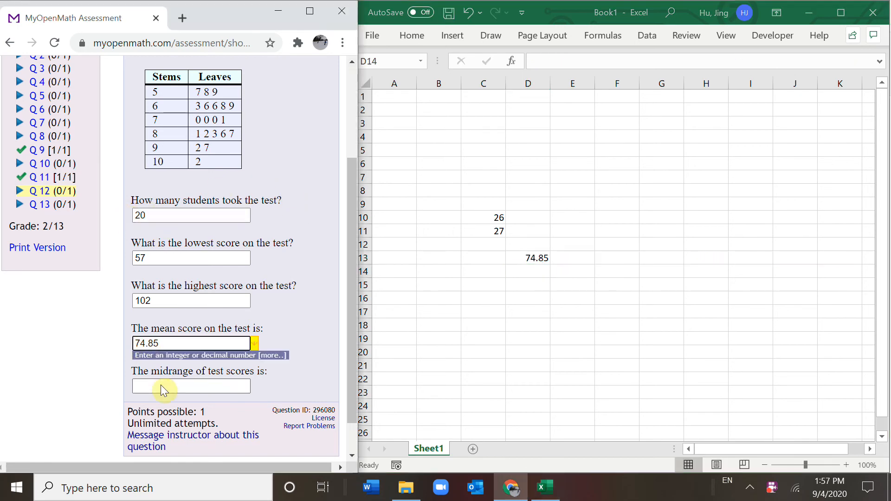
- Write the note "range=max-min" in the merged cell F6 of the Excel sheet
left_click(662, 163)
type("range=max-mi")
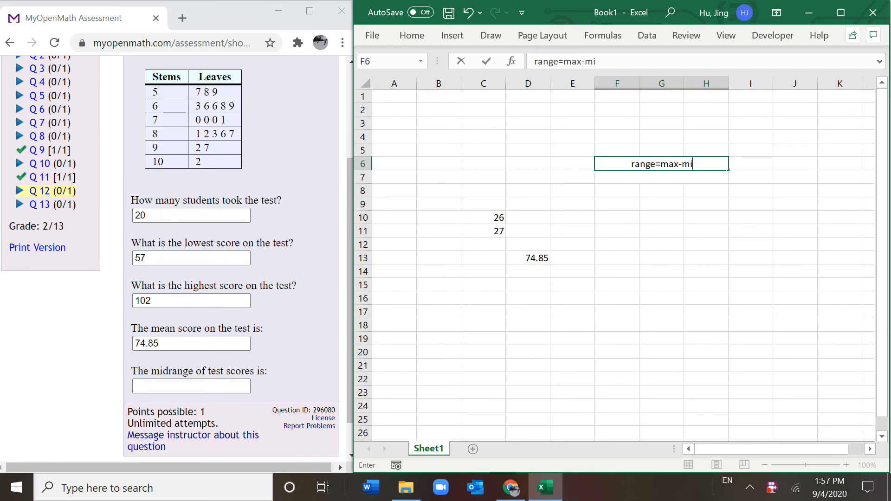
type("n")
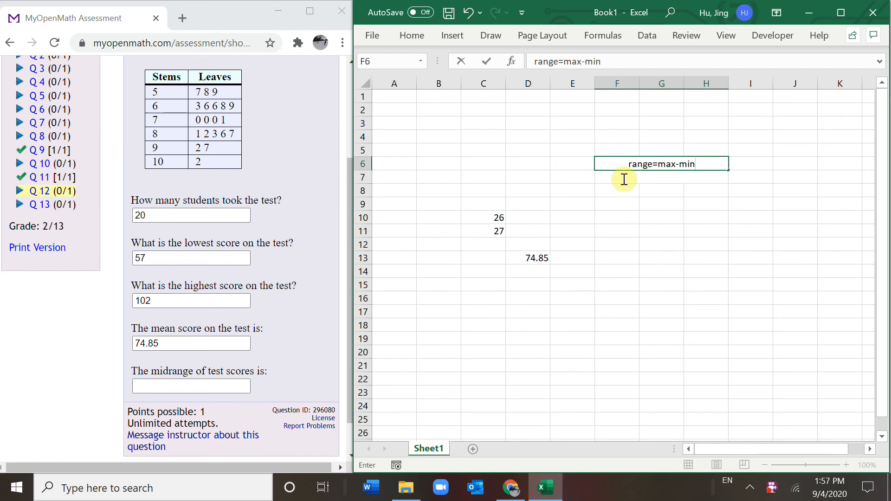
key("Return")
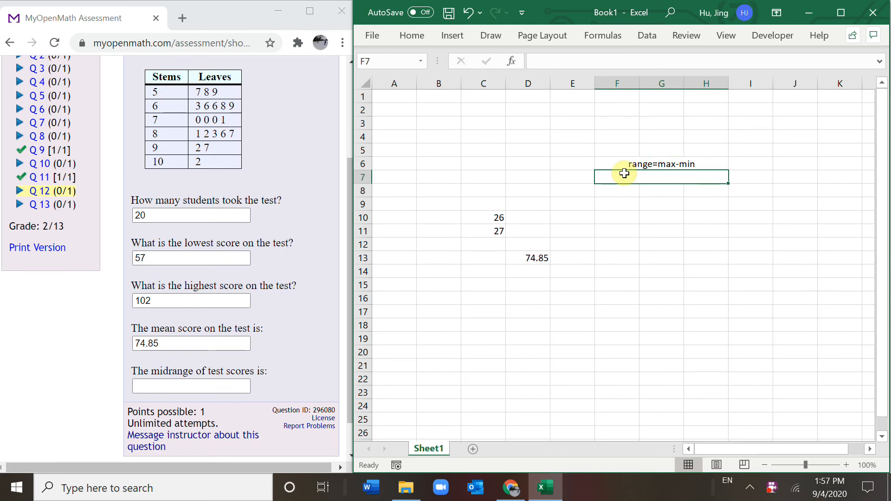
- Add the note "midrange=(min+max)/2" in merged cell F7, directly below the range note
type("=")
key("BackSpace")
type("midrang")
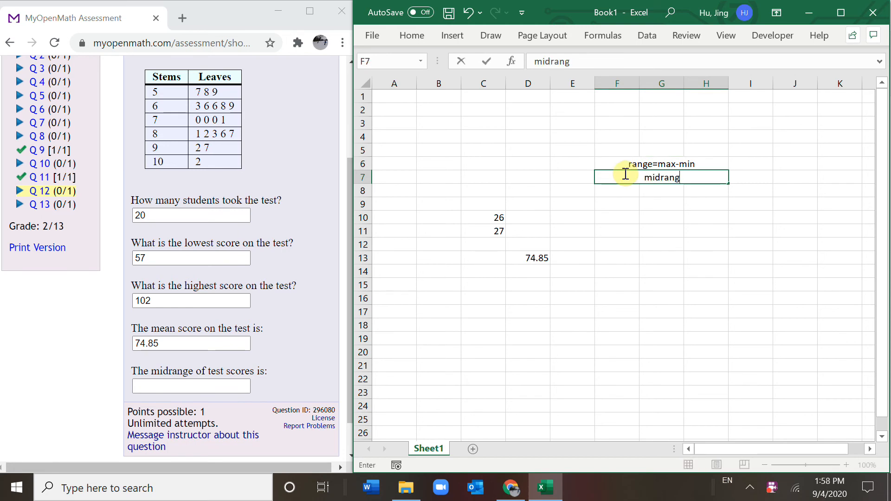
type("e=(min")
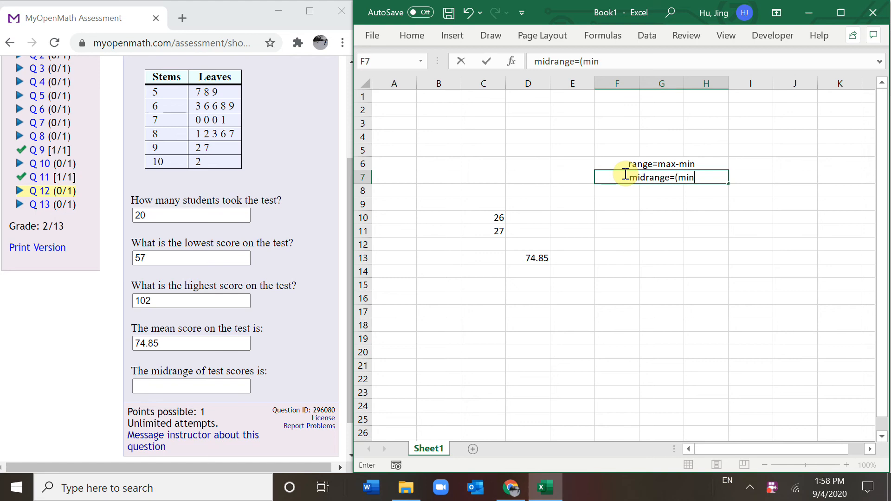
type("+max")
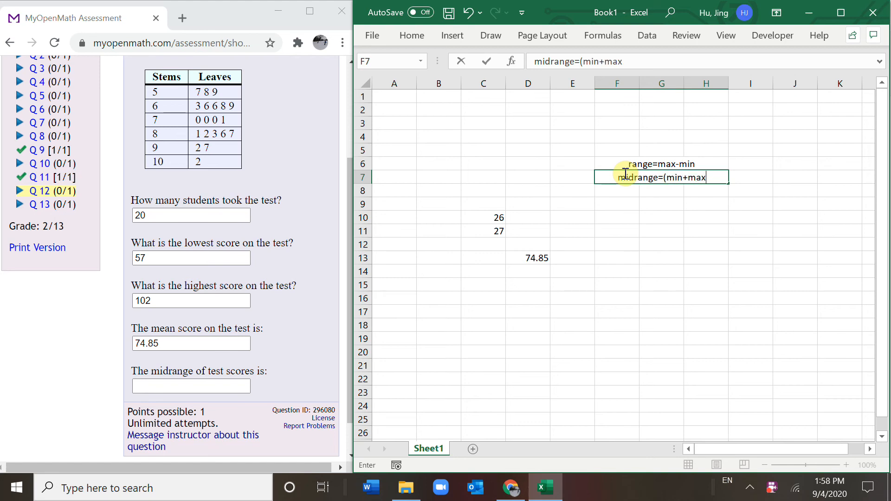
type(")/2")
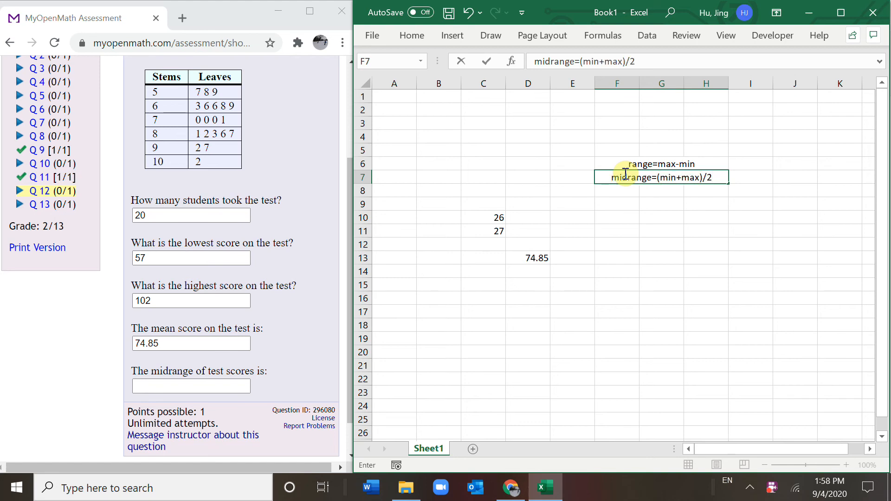
left_click(520, 275)
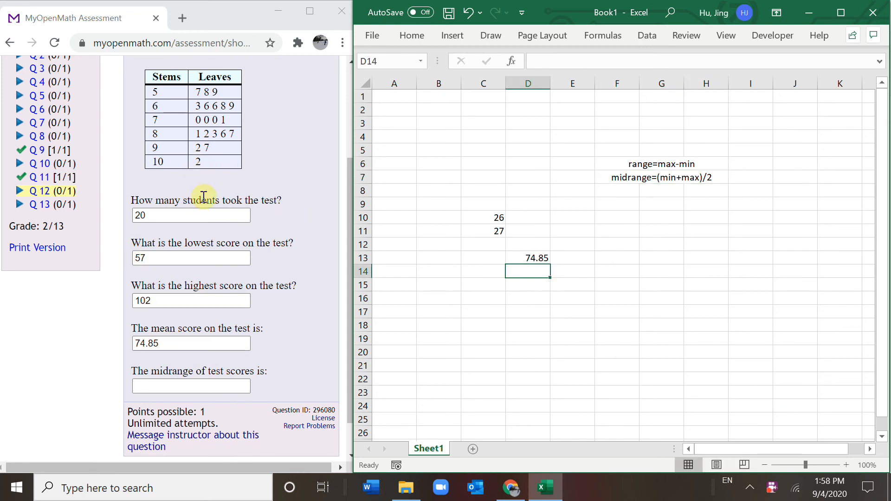
- Calculate the midrange of the test scores in cell F9 with the formula =(102+57)/2
left_click(606, 199)
type("=(102")
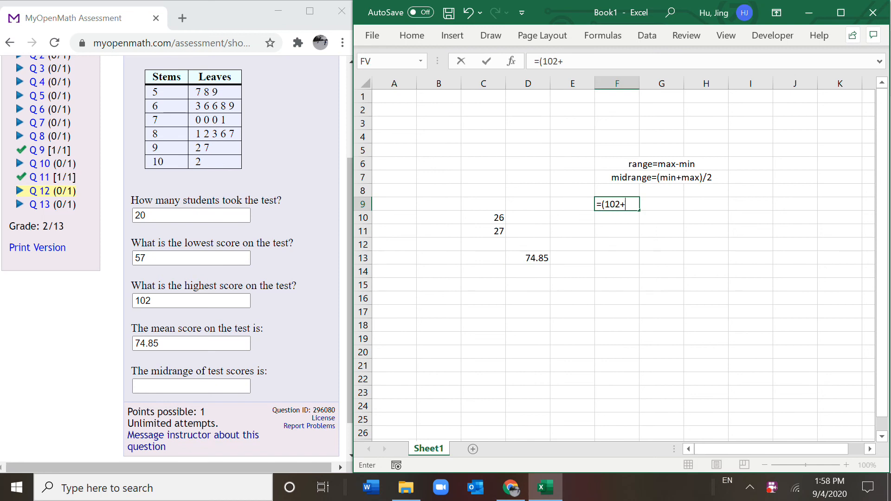
type("+57")
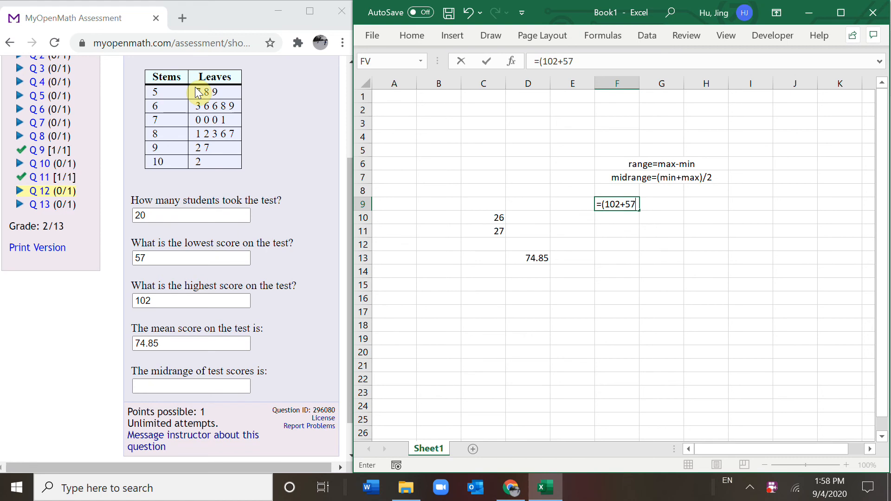
type(")/2")
key("Return")
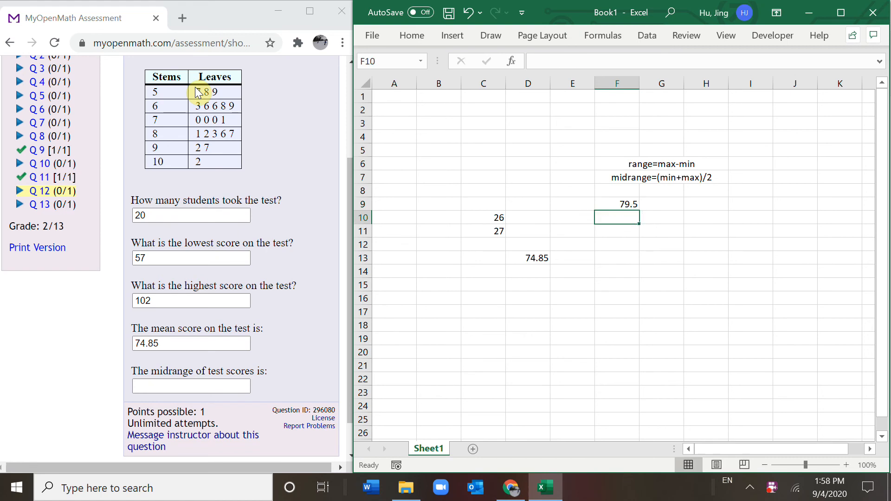
- Enter 79.5 as the midrange in MyOpenMath, submit question 12 and go to question 13
left_click(139, 385)
type("79.5")
key("Return")
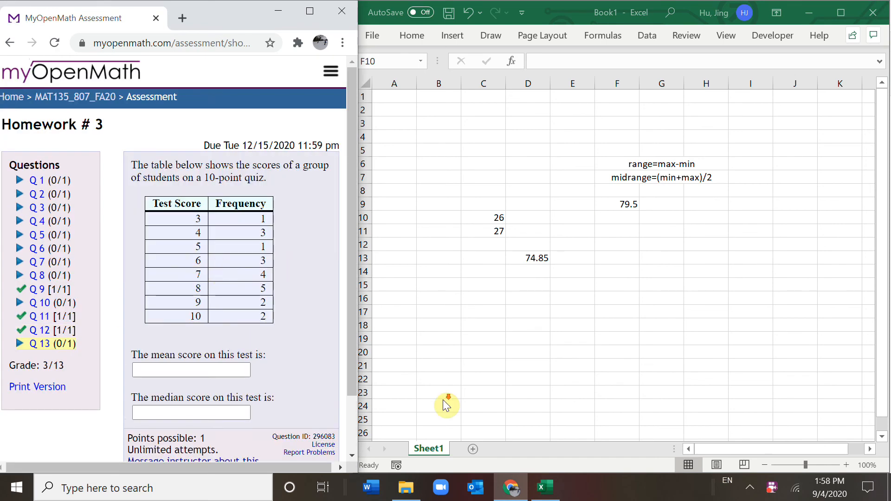
- Calculate the mean quiz score for question 13 in Excel cell E15 with the formula =(3+12+5+18+28+40+18+20)/21
scroll(295, 266, "down", 1)
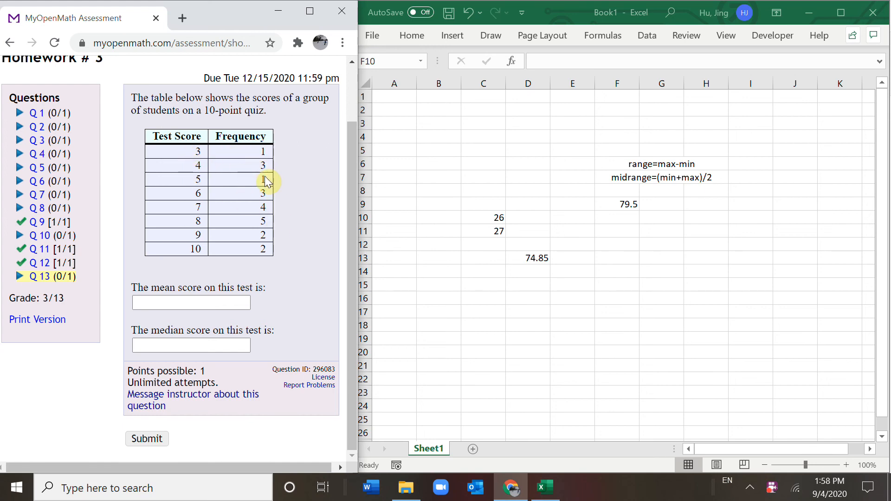
left_click(557, 285)
type("=(")
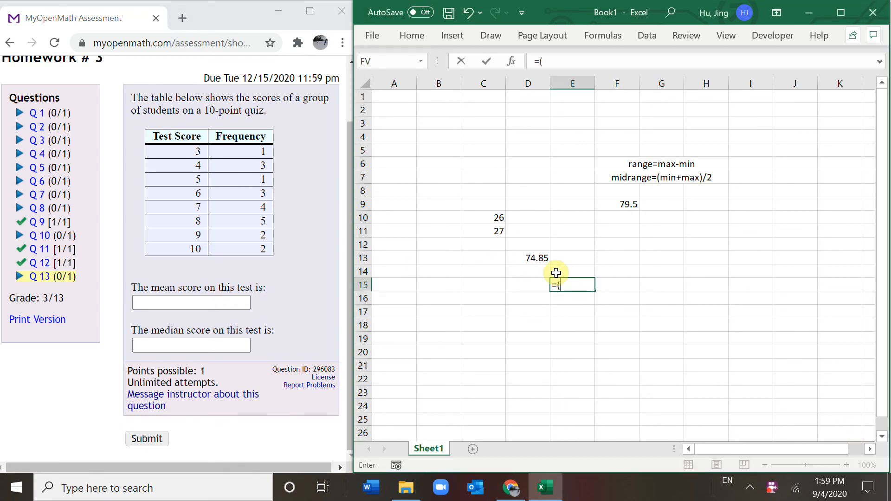
type("3+12+")
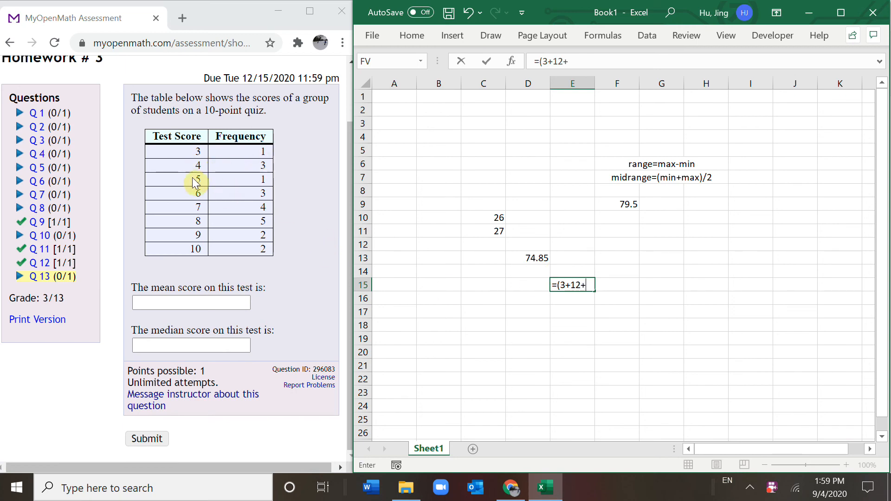
type("5")
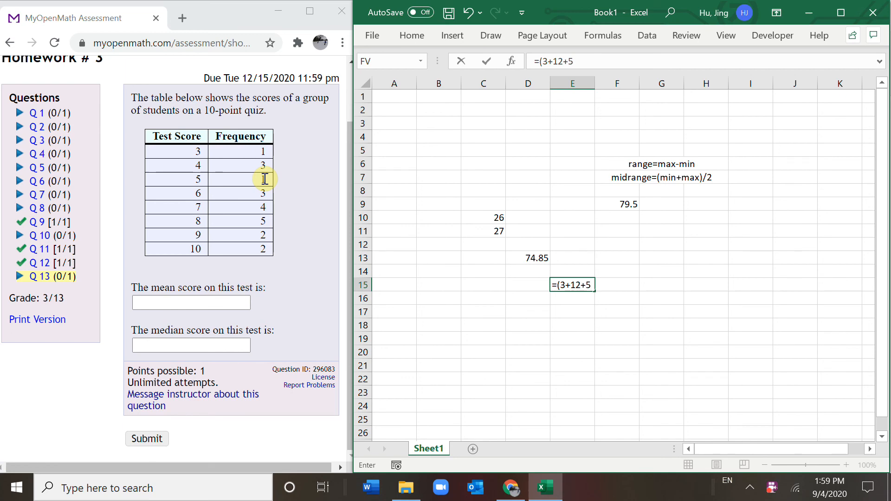
type("+18+28+")
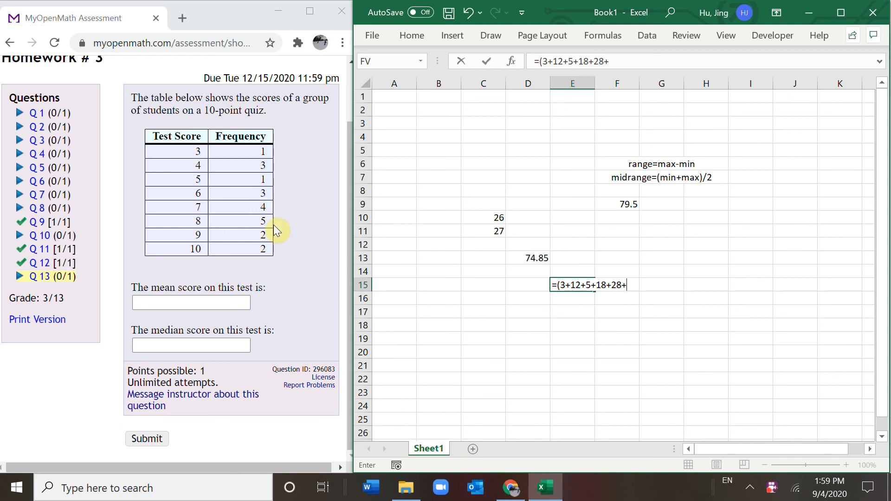
type("40+18+20)")
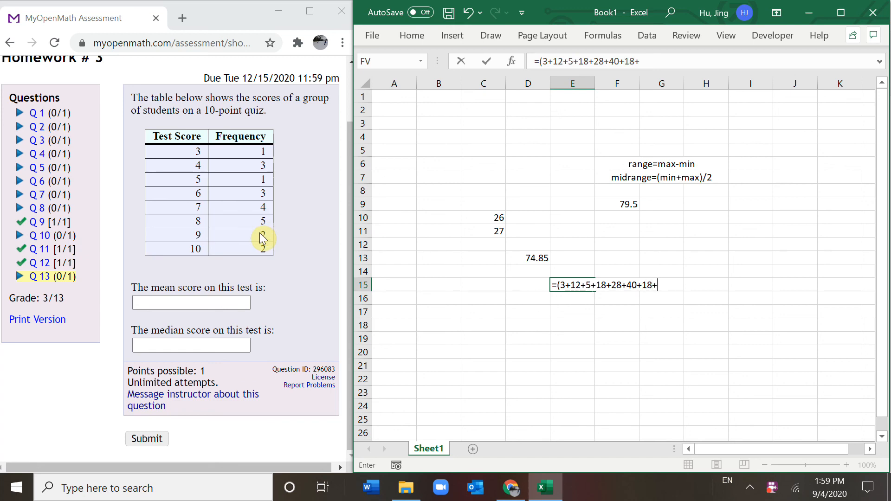
type("/")
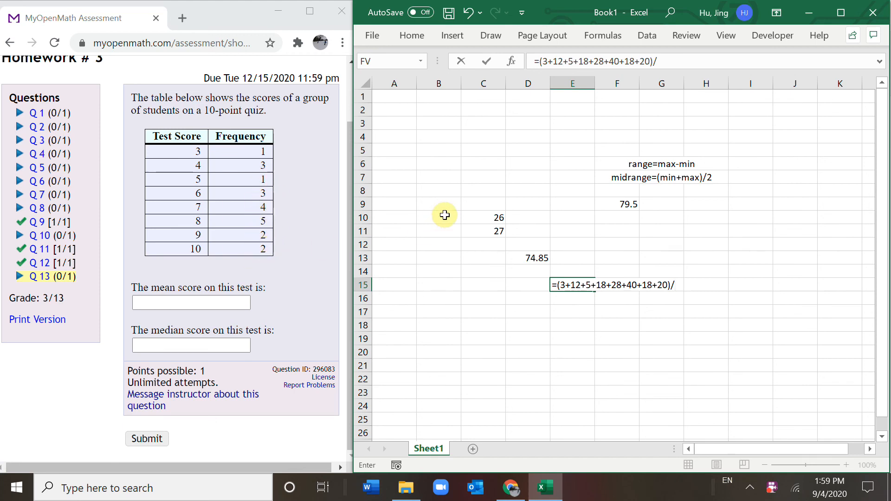
type("1")
key("Return")
- Copy the result from cell E15 into question 13's mean score answer in MyOpenMath
left_click(159, 302)
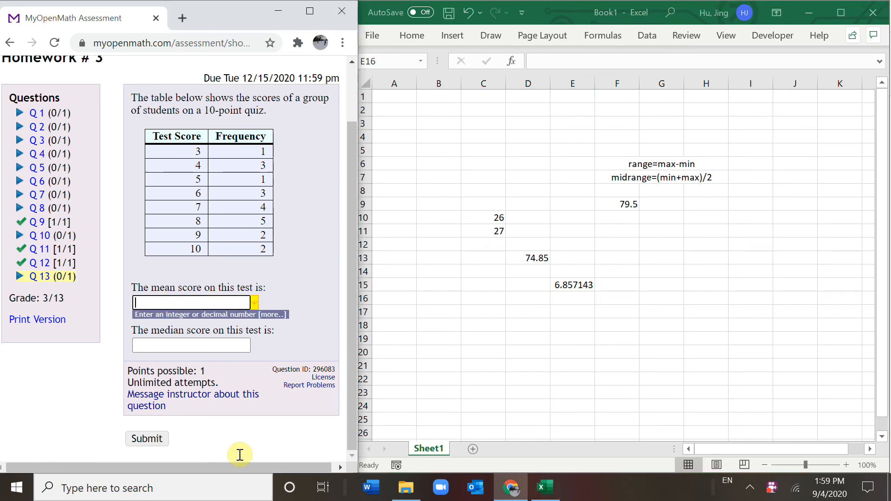
left_click(578, 285)
right_click(579, 285)
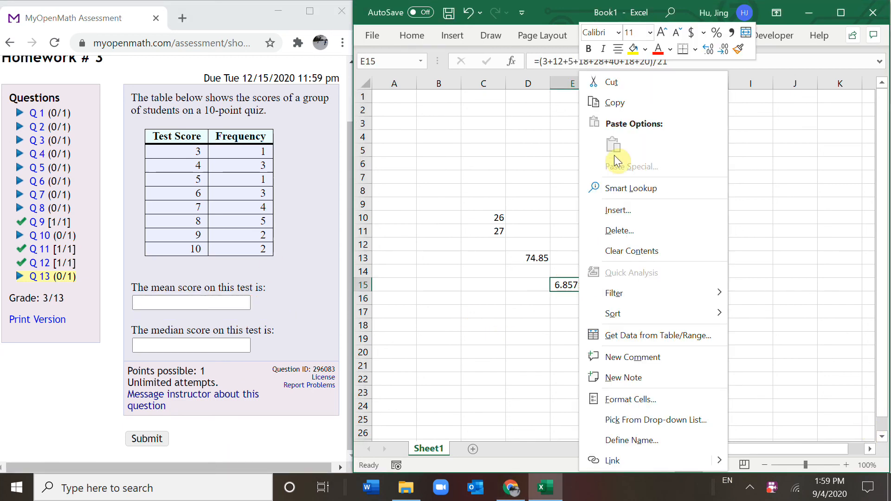
left_click(613, 102)
left_click(208, 303)
right_click(210, 303)
left_click(241, 191)
left_click(203, 345)
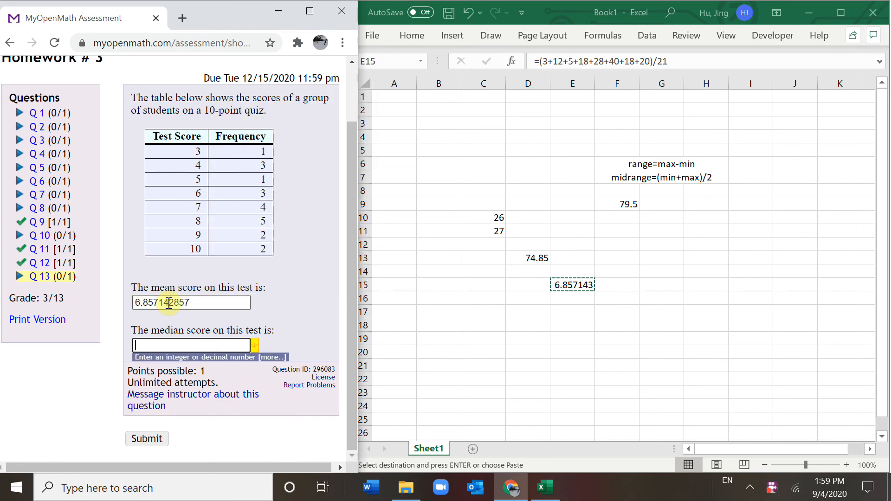
- Widen column E in Excel so the mean score in cell E15 shows all its decimals
left_click(593, 83)
left_click_drag(595, 84, 629, 84)
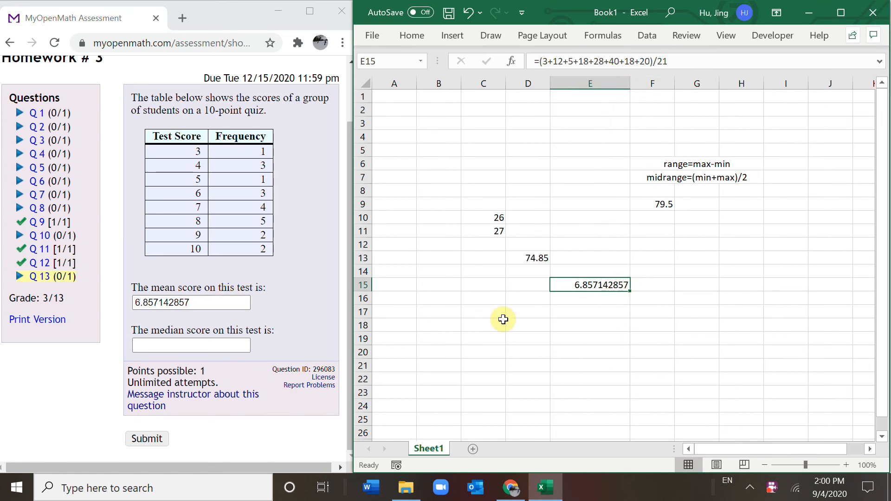
left_click(228, 344)
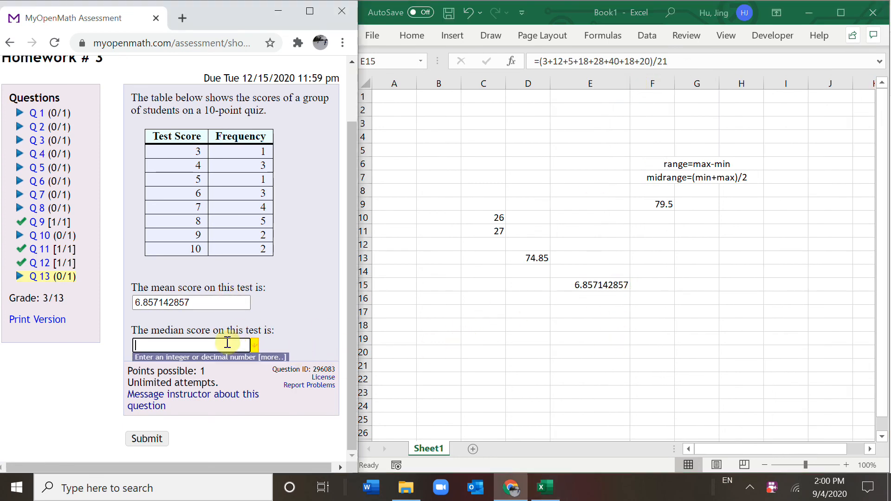
- Calculate question 13's median quiz score in Excel cell E18 with the formula =median(3,4,4,4,5,6,6,6,7,7,7,7,8,8,8,8,8,9,9,10,10)
left_click(579, 326)
type("=k")
key("BackSpace")
type("e")
key("BackSpace")
type("med")
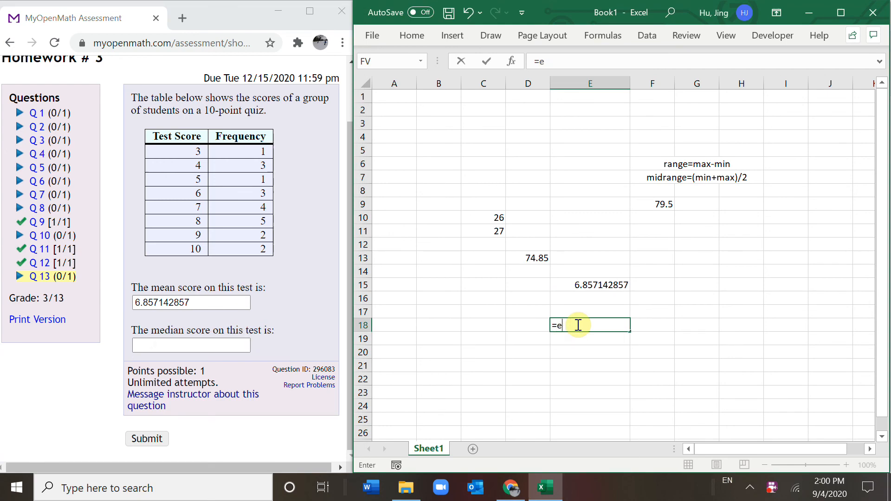
type("ian(")
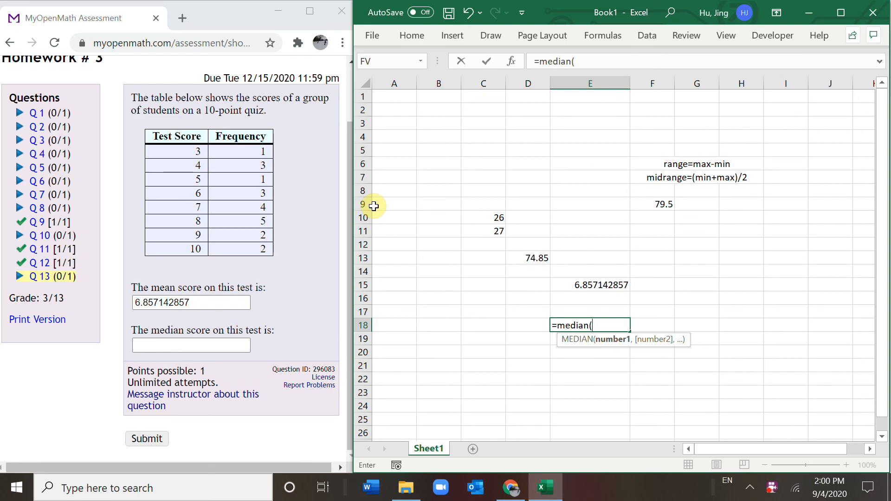
type("3,")
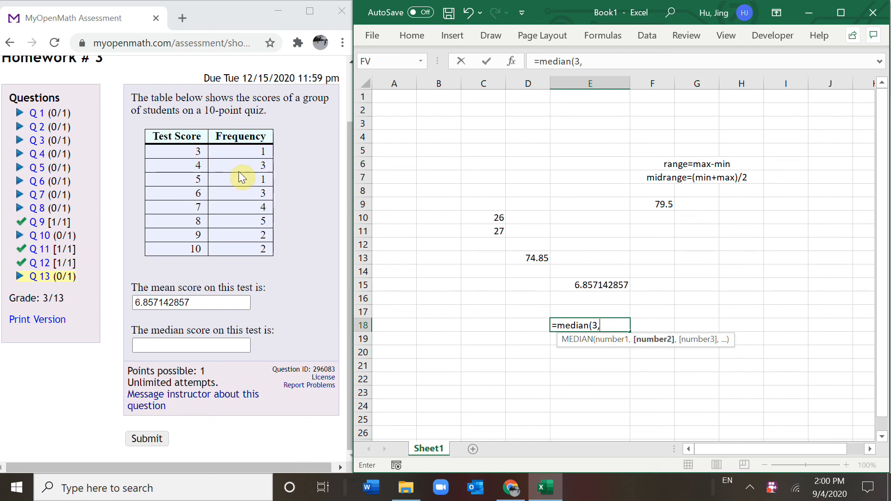
type("4,")
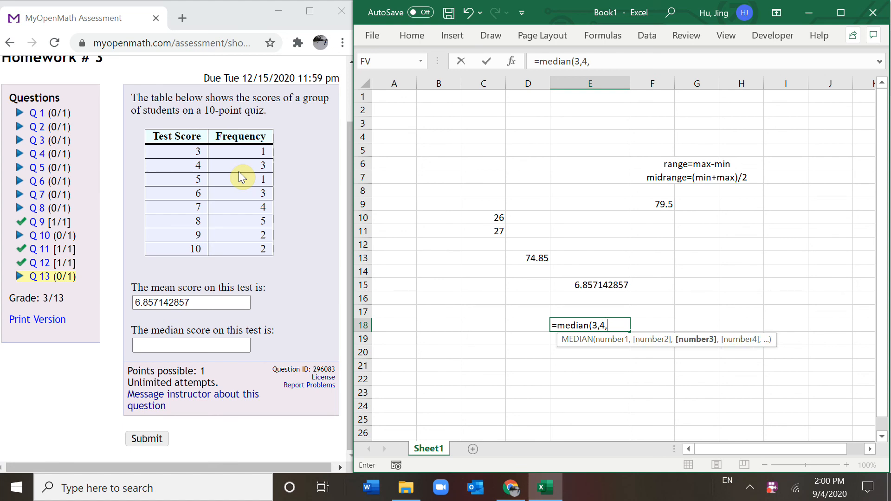
type("4,4,5,6,6,6,")
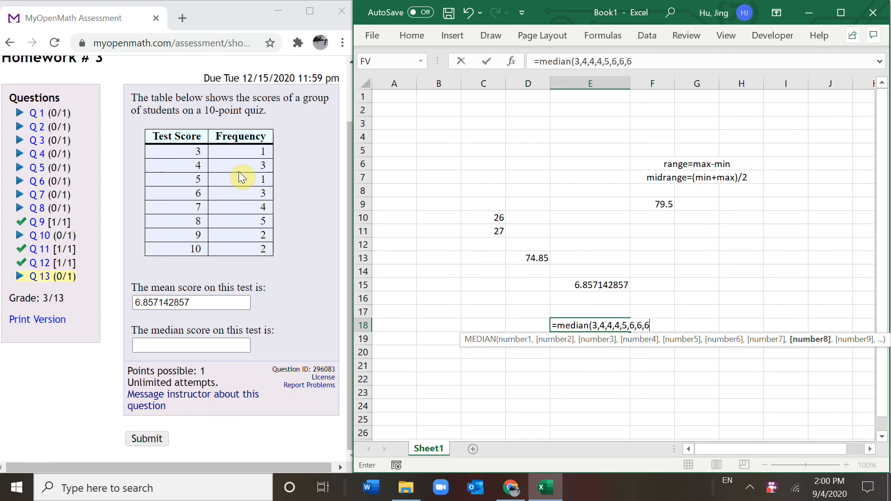
type("7")
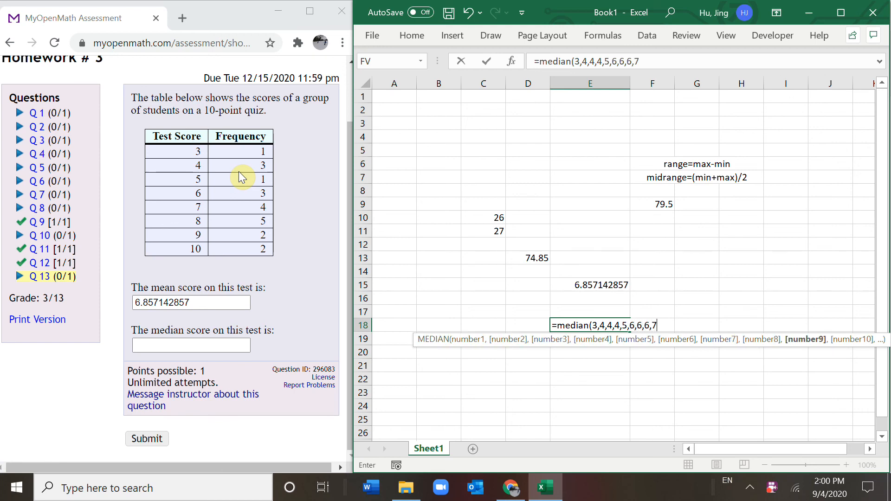
type(",7,7,7")
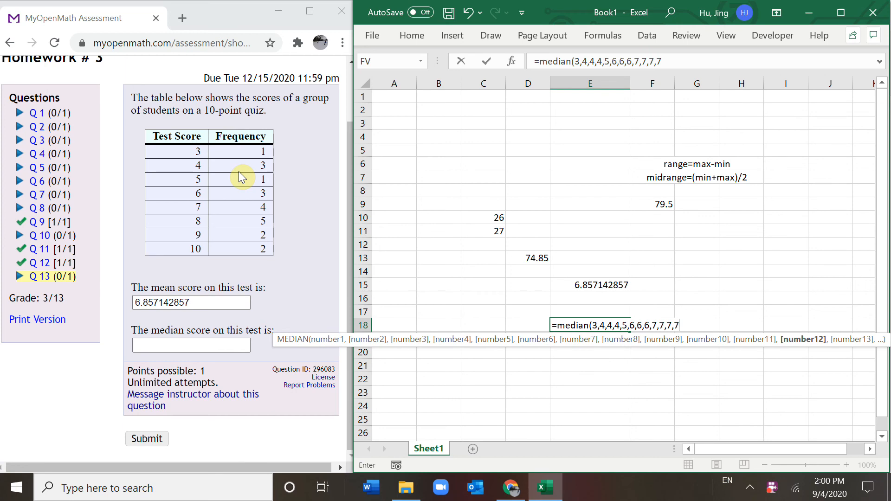
type(",8,8,")
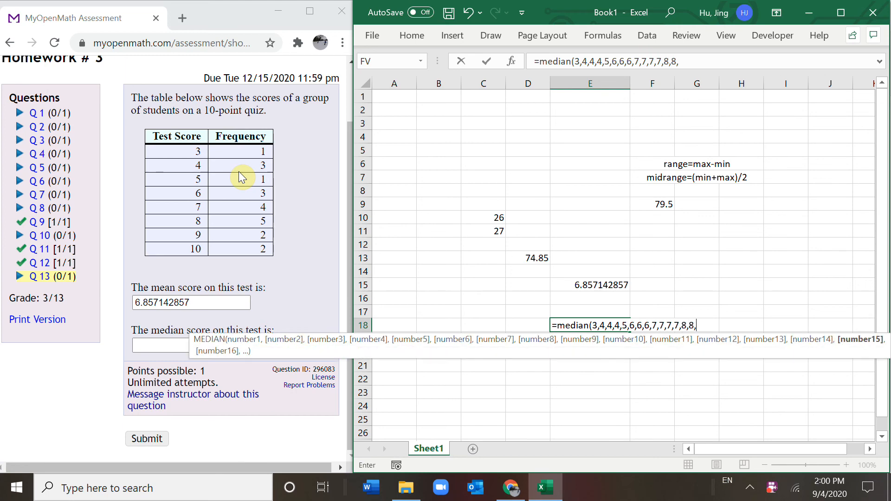
type("8,8,8,")
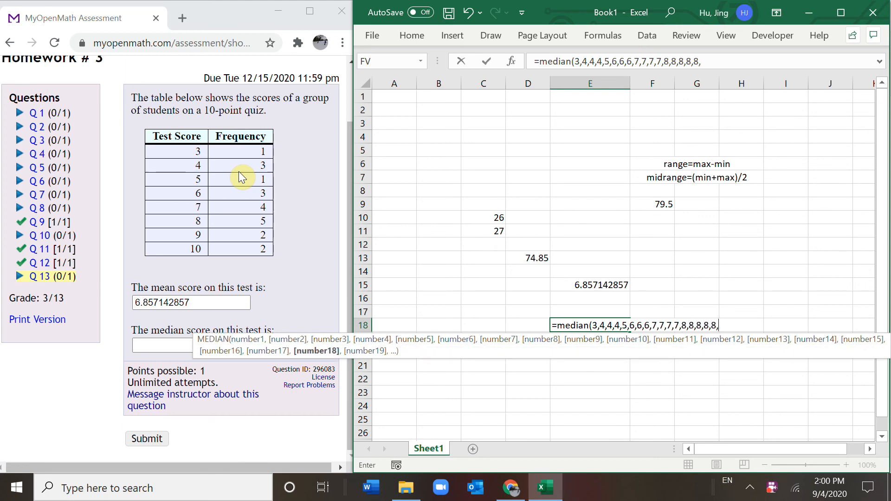
type("9,9")
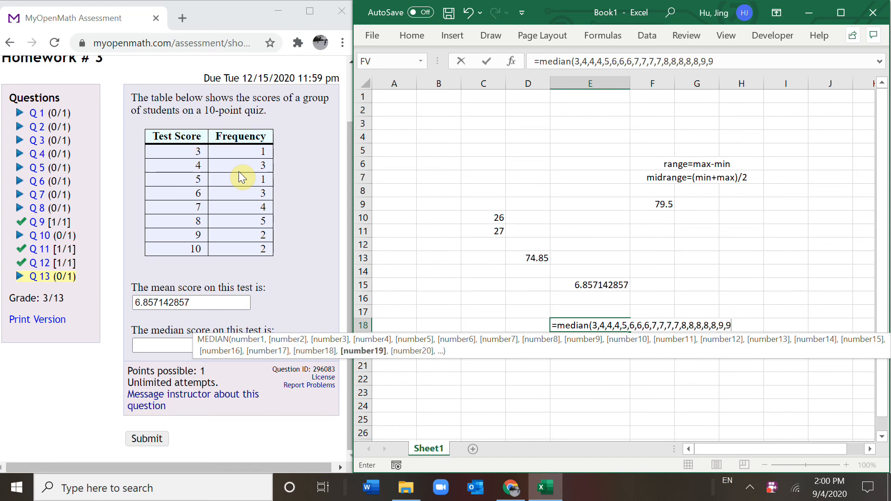
type(",10,10)")
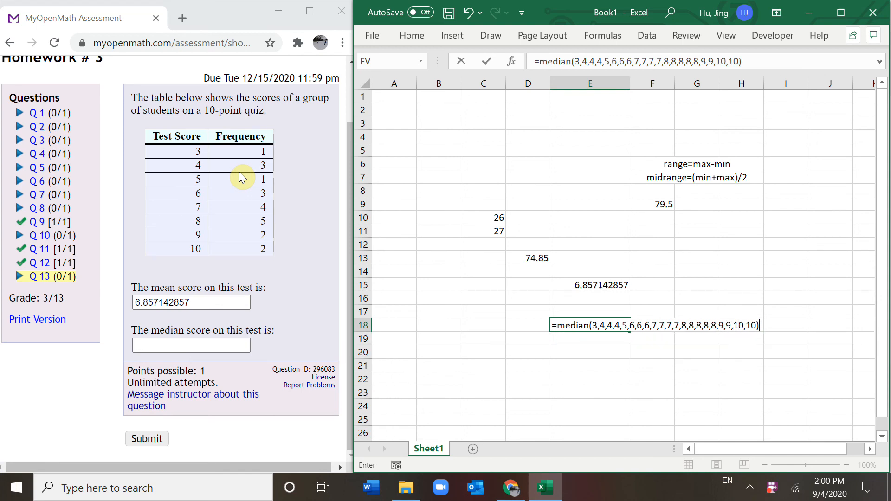
key("Return")
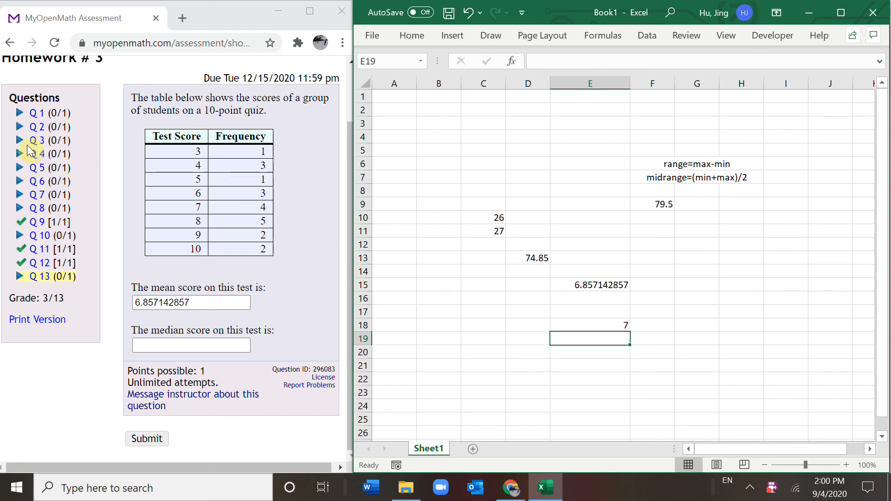